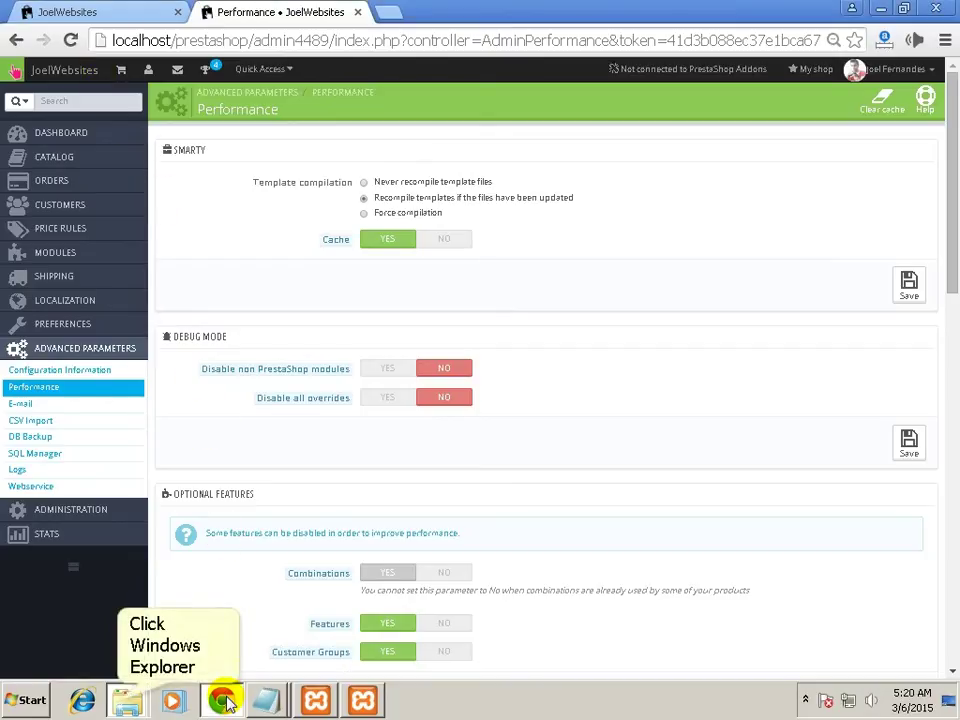
pyautogui.click(122, 704)
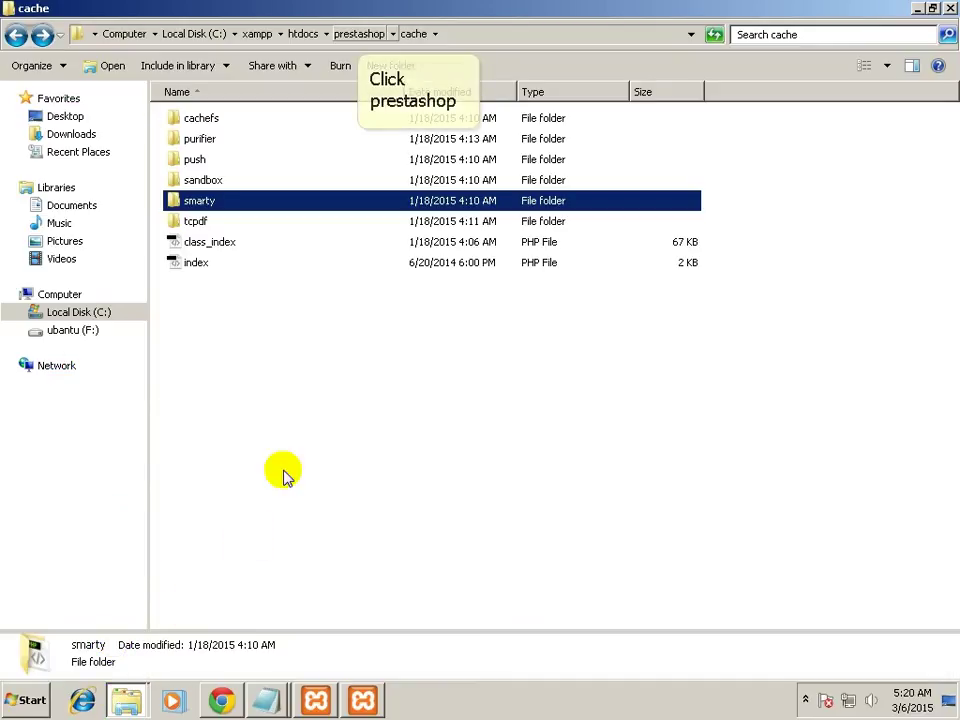
pyautogui.click(354, 34)
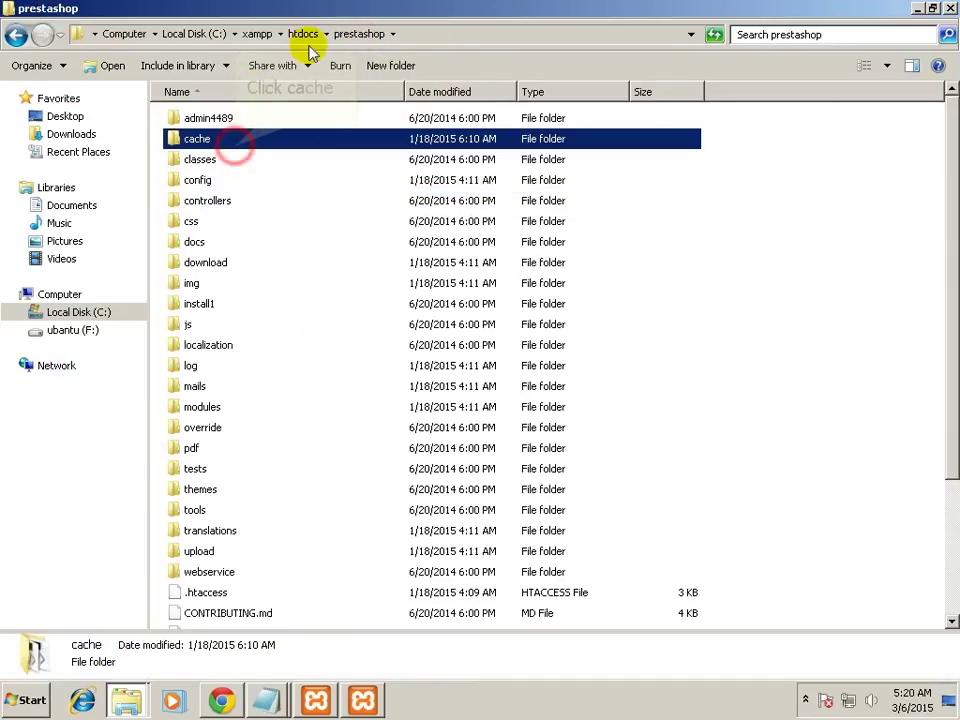
pyautogui.doubleClick(236, 143)
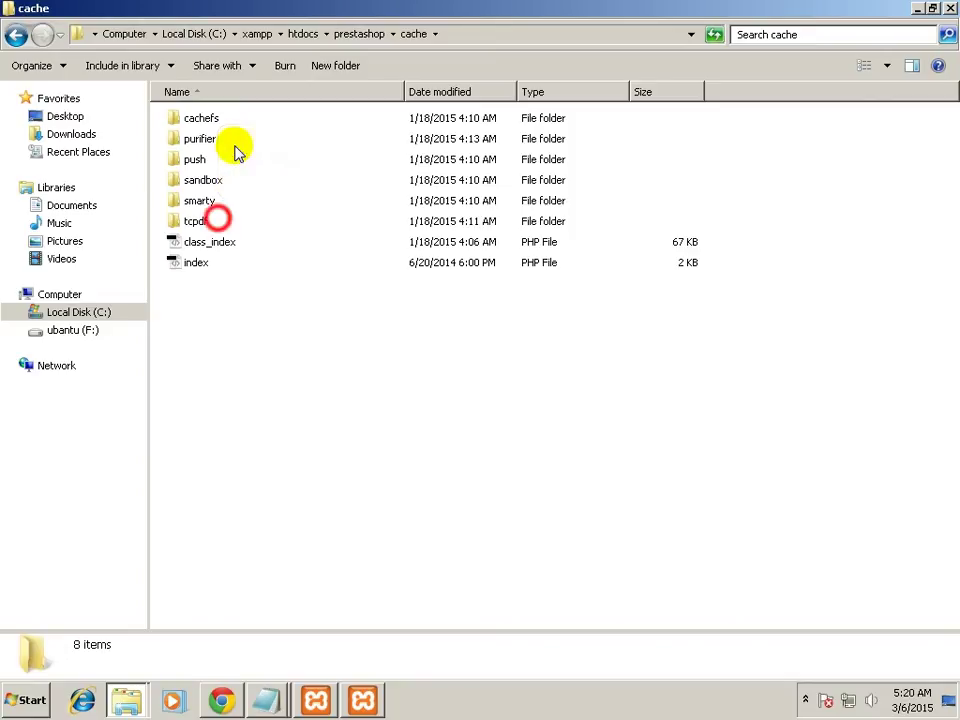
pyautogui.click(218, 222)
pyautogui.click(225, 182)
pyautogui.doubleClick(225, 200)
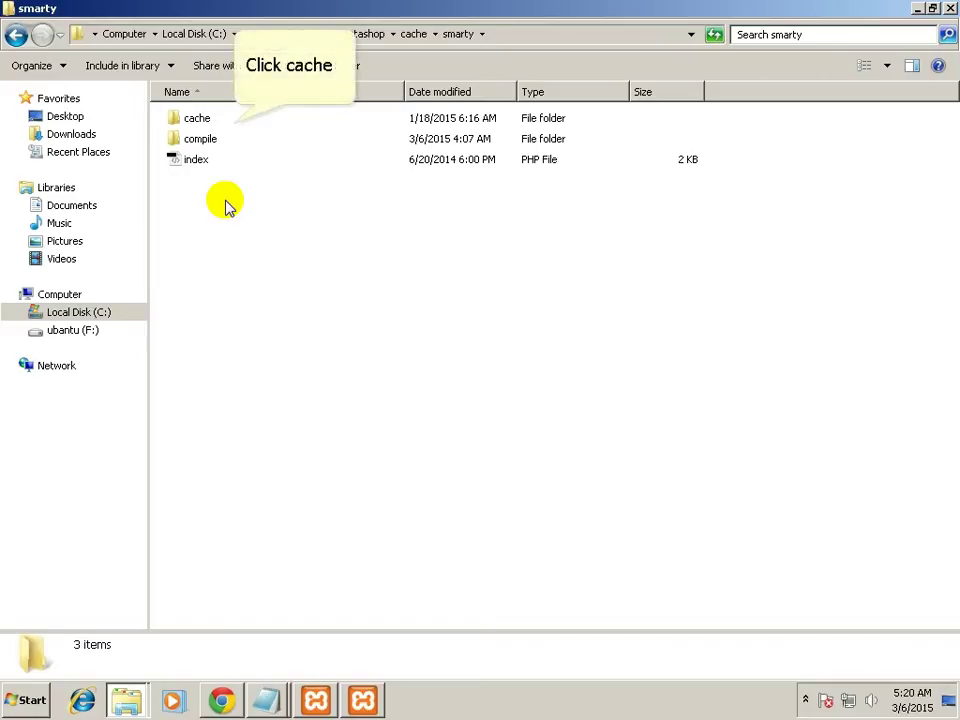
pyautogui.click(234, 120)
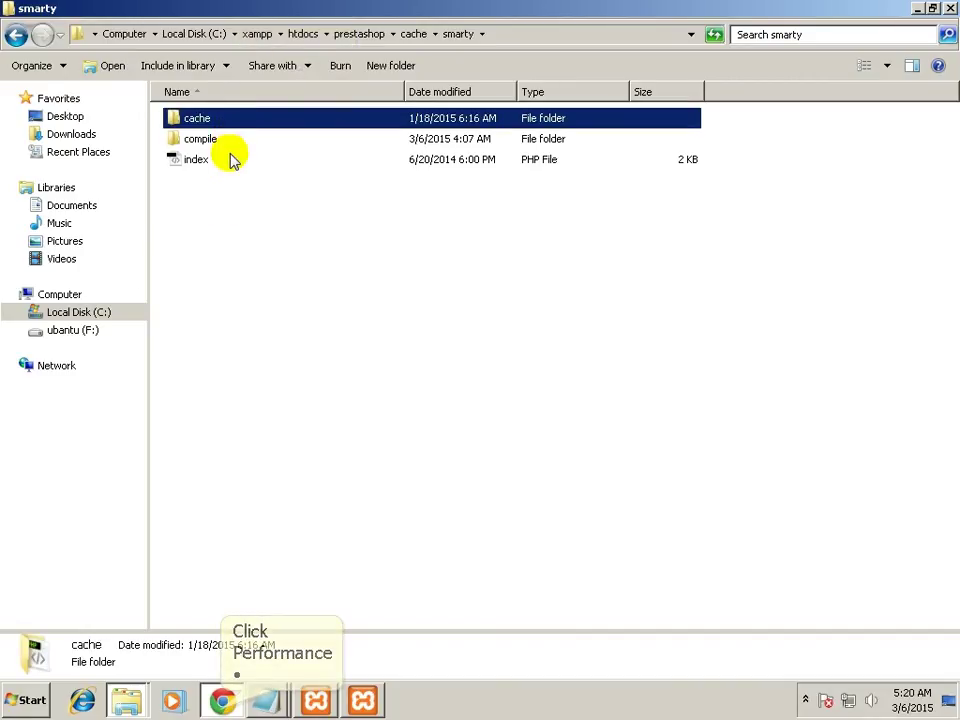
pyautogui.click(222, 700)
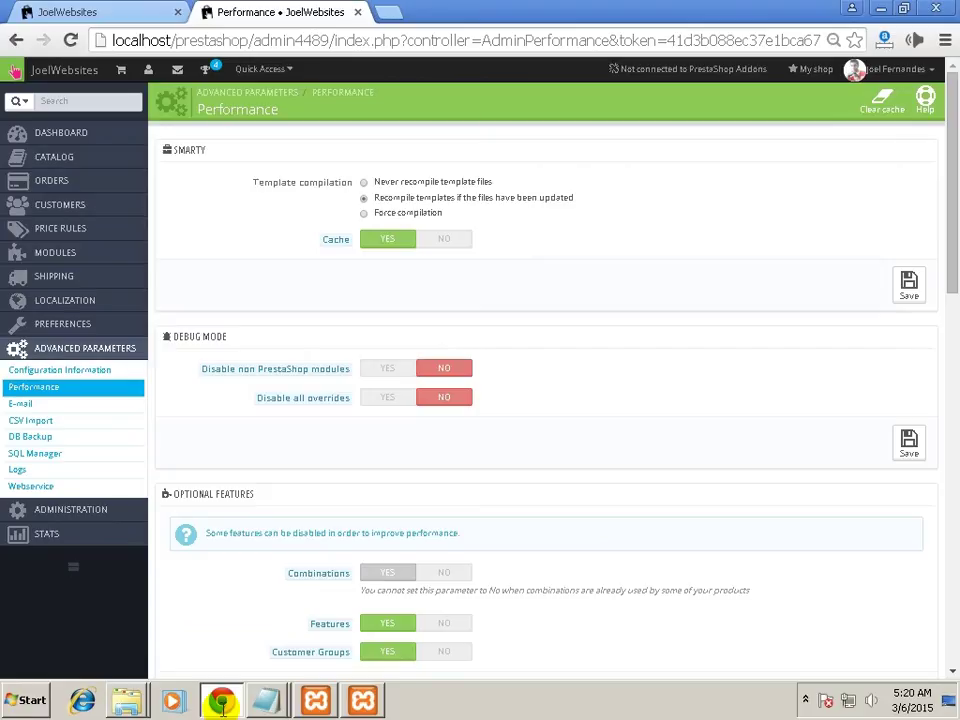
# Scroll the Performance page down past Debug mode until the CCC section appears.
pyautogui.scroll(-1, 545, 400)
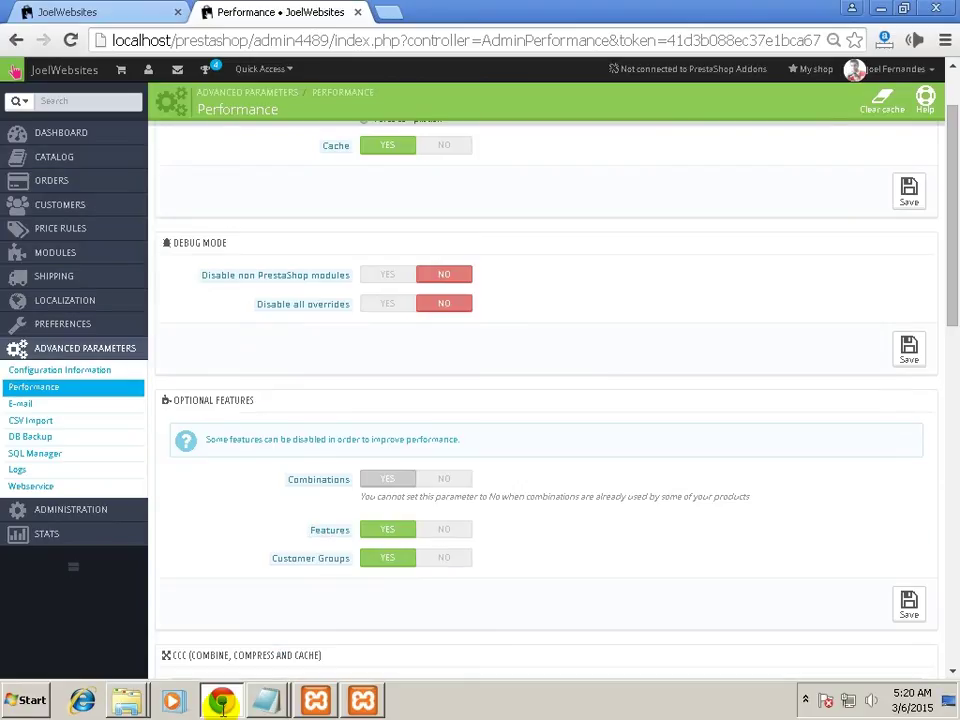
pyautogui.scroll(-1, 545, 400)
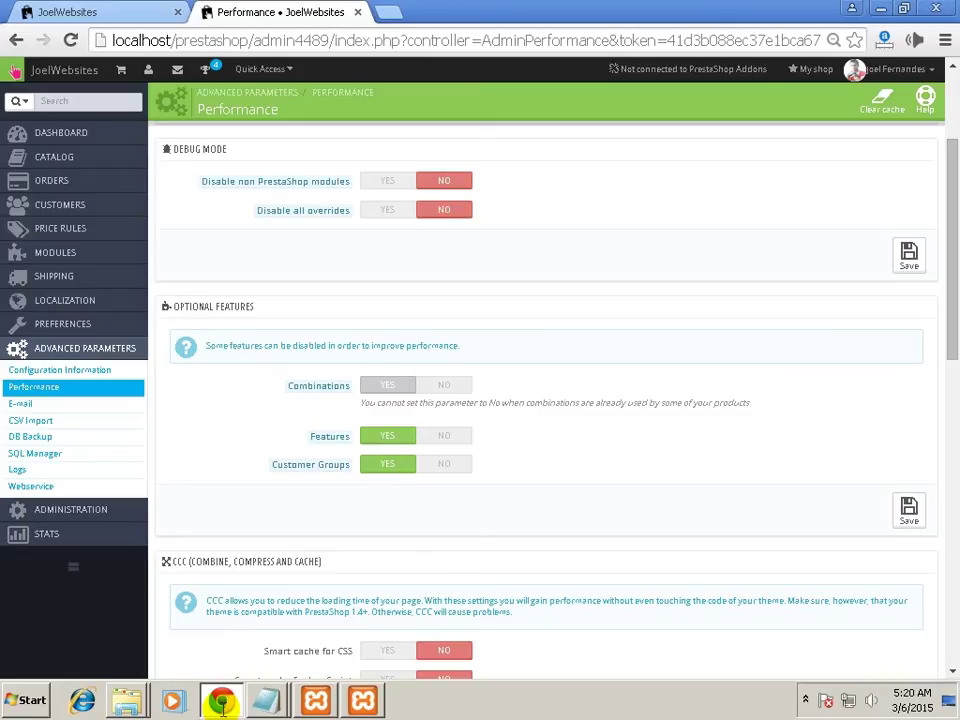
# Scroll until all six CCC options, Smart cache for CSS through Apache optimization, show No.
pyautogui.scroll(1, 14, 72)
pyautogui.scroll(-2, 14, 72)
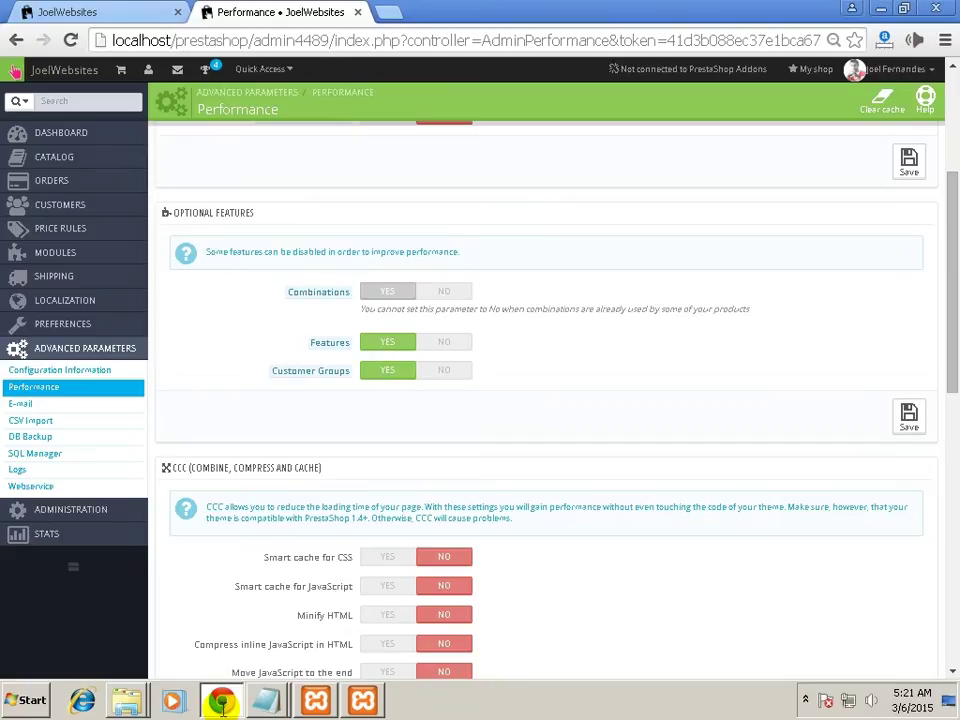
pyautogui.scroll(-1, 14, 72)
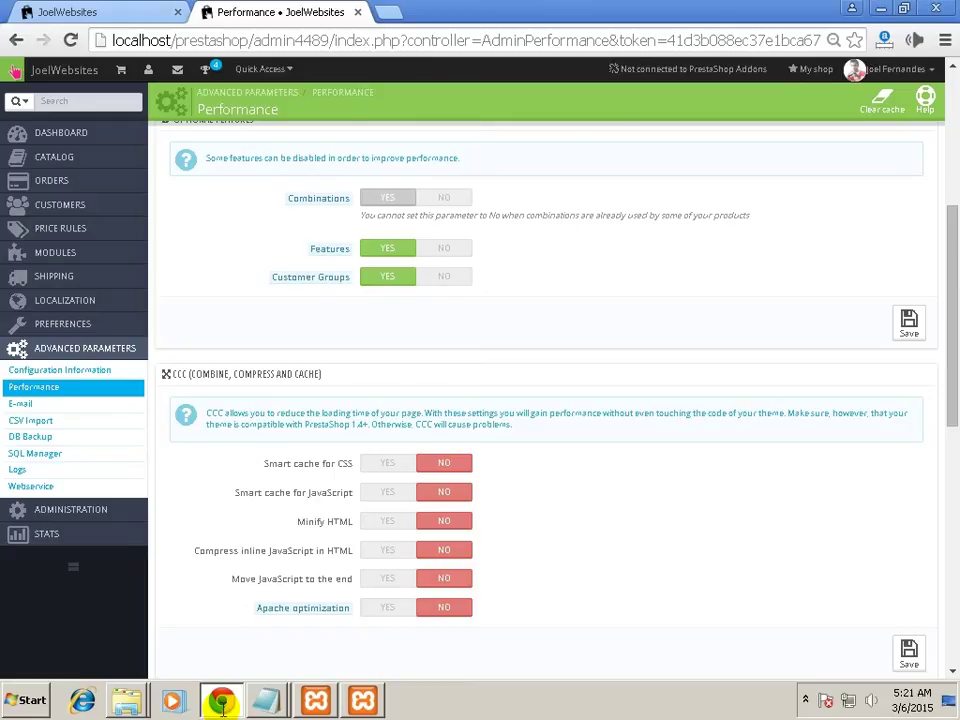
# Scroll back and forth through the Media servers, Ciphering and Caching sections.
pyautogui.scroll(-1, 550, 400)
pyautogui.scroll(-2, 550, 400)
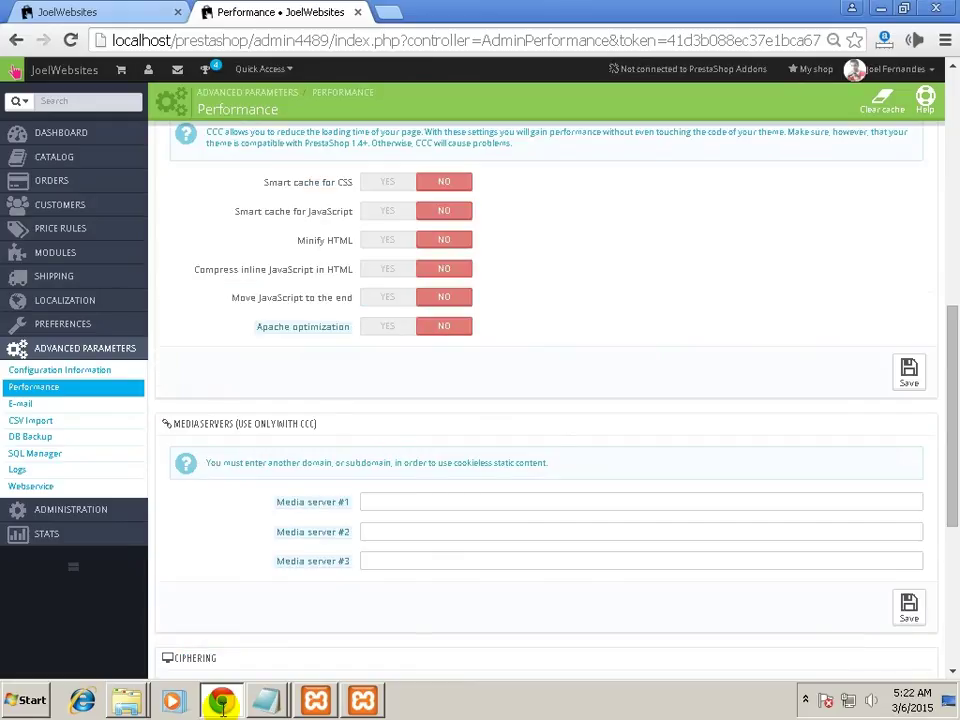
pyautogui.scroll(-2, 550, 400)
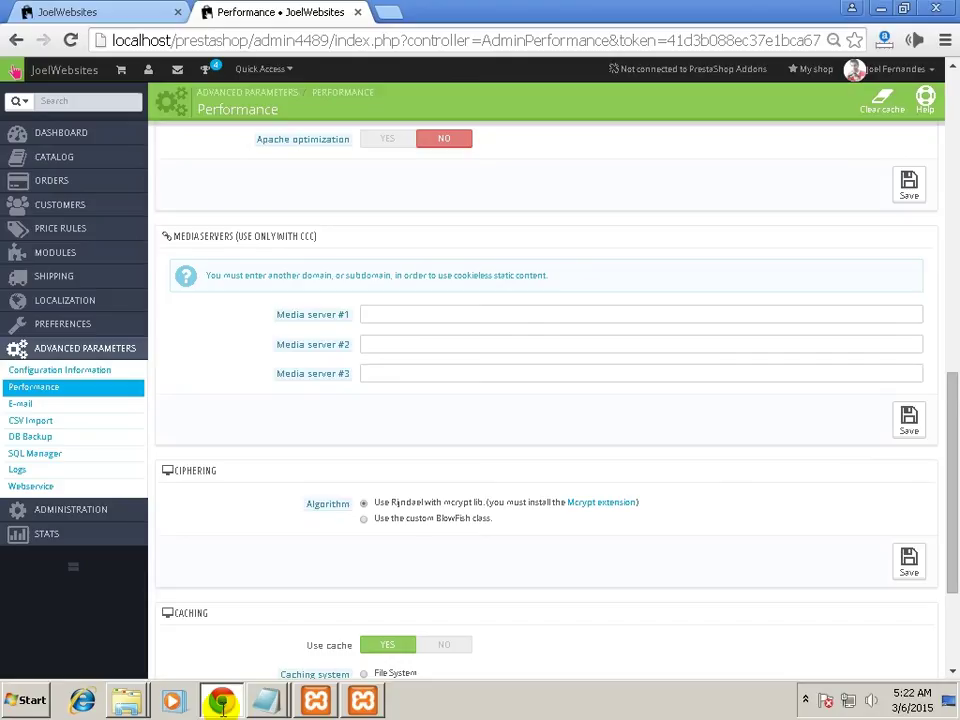
pyautogui.scroll(-2, 550, 400)
pyautogui.scroll(1, 550, 400)
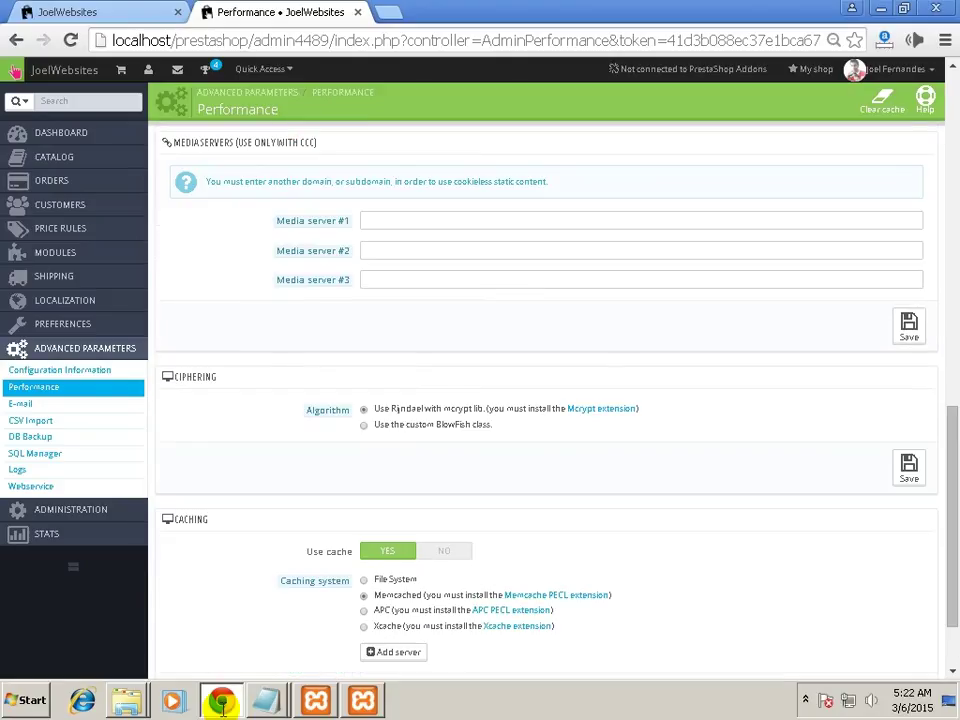
pyautogui.scroll(4, 550, 400)
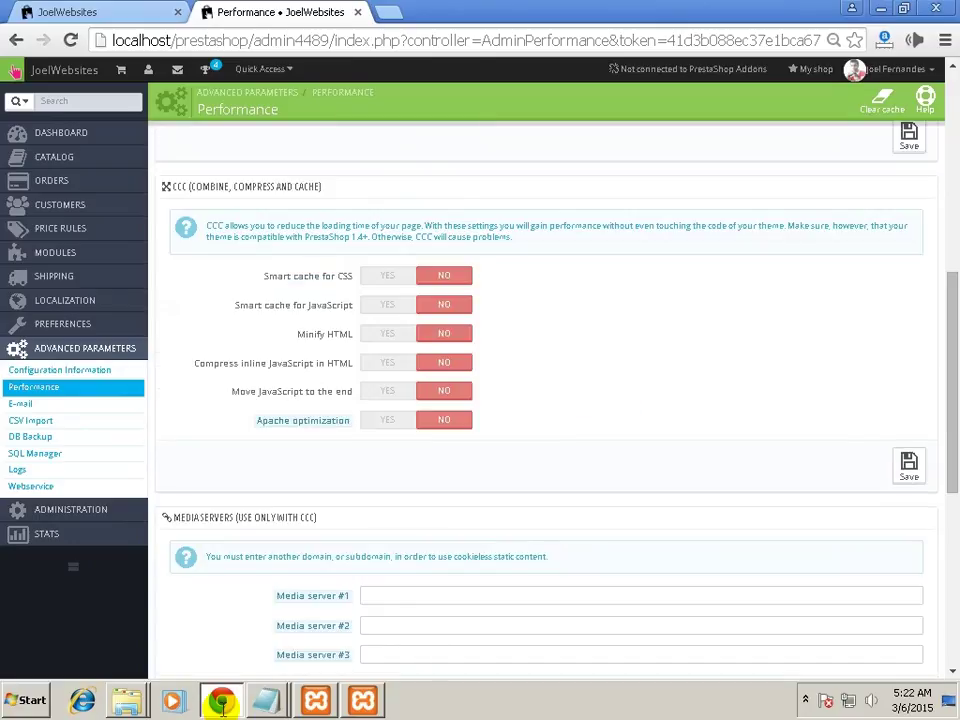
pyautogui.scroll(-2, 300, 232)
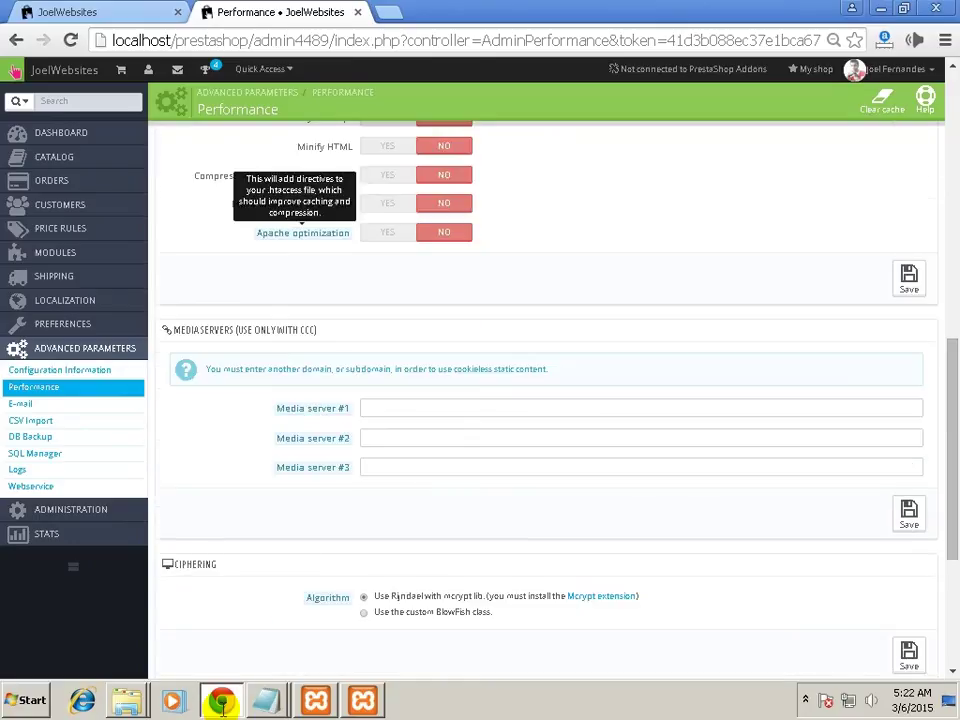
pyautogui.scroll(2, 300, 232)
pyautogui.scroll(-2, 300, 232)
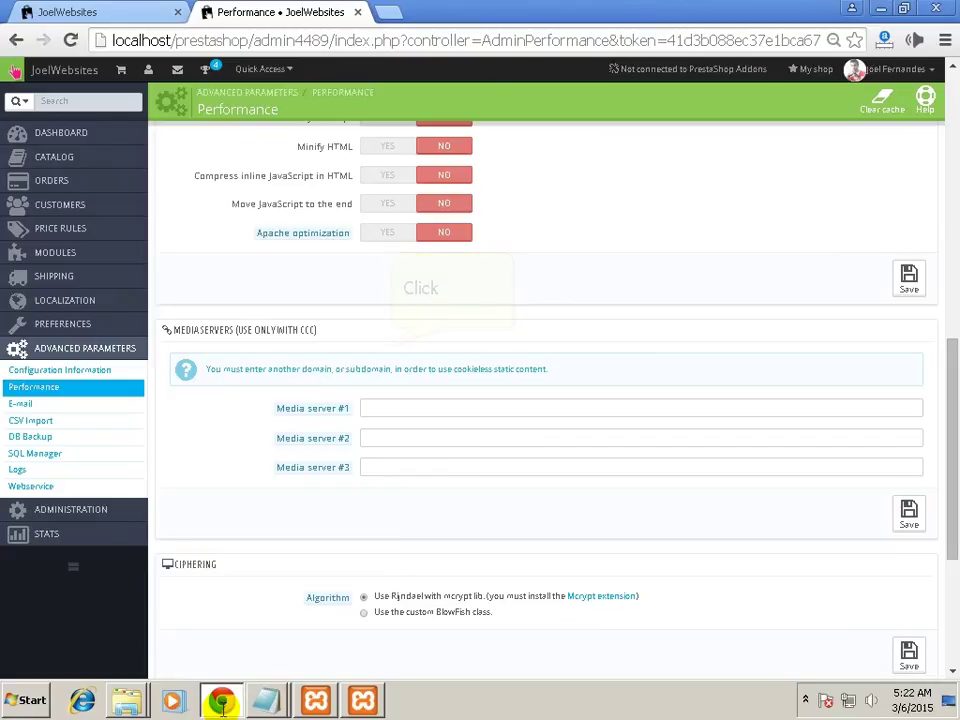
pyautogui.scroll(-1, 350, 586)
# Click into the empty Media server #2, #3 and #1 fields.
pyautogui.click(392, 343)
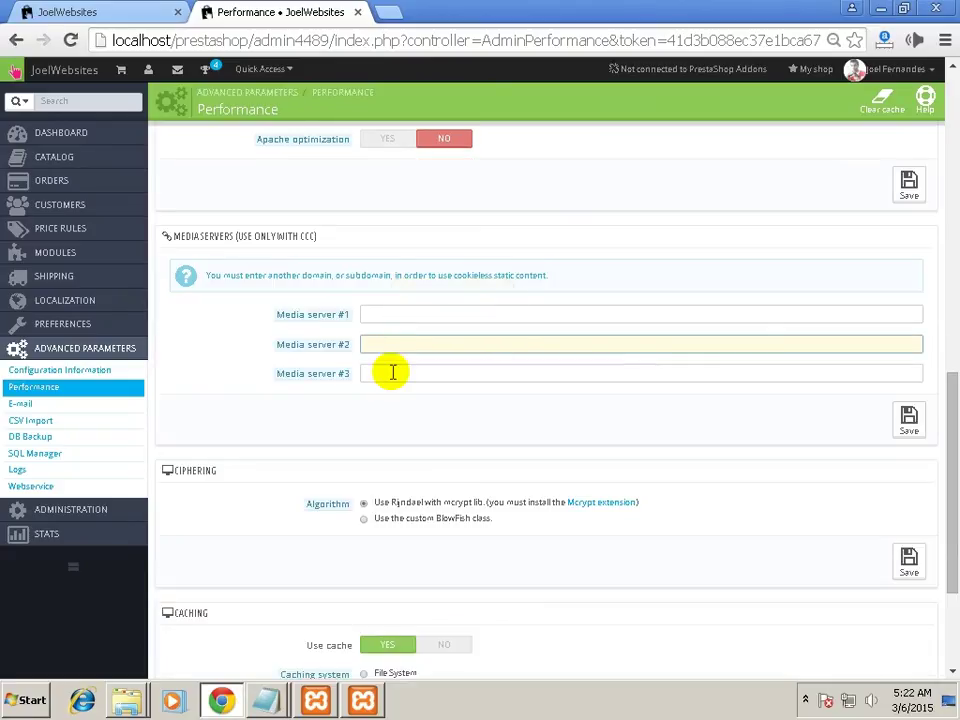
pyautogui.click(393, 372)
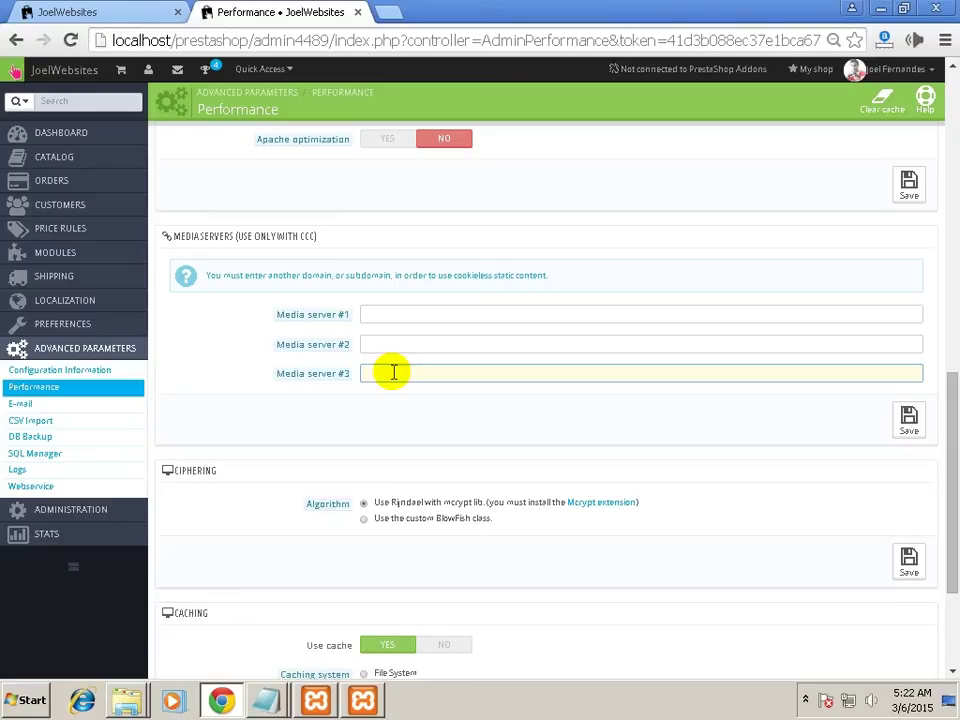
pyautogui.scroll(-2, 393, 372)
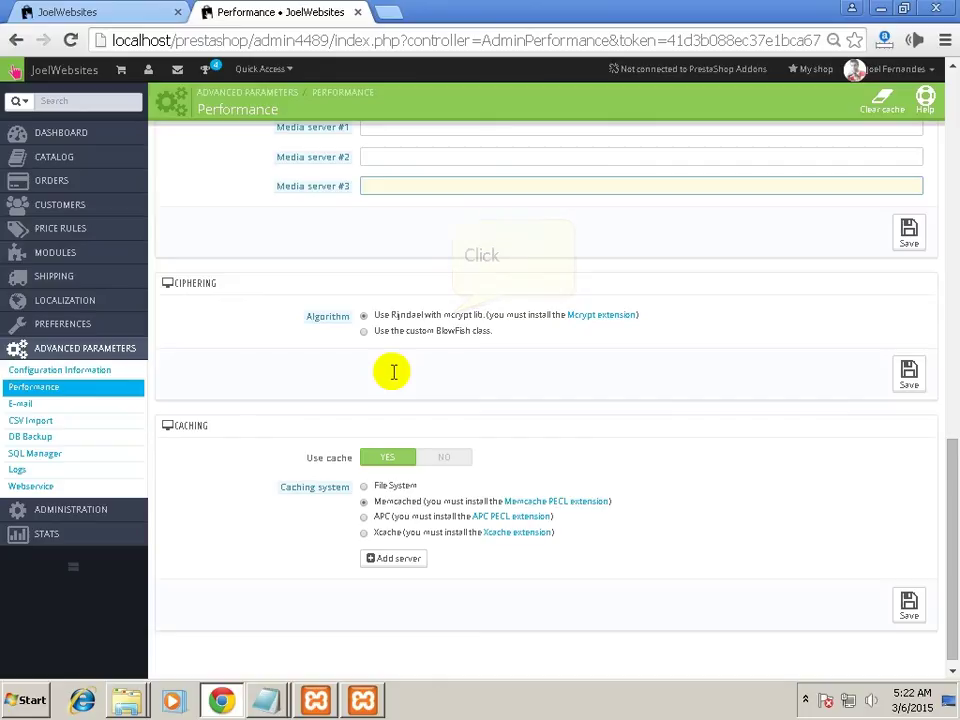
pyautogui.click(454, 314)
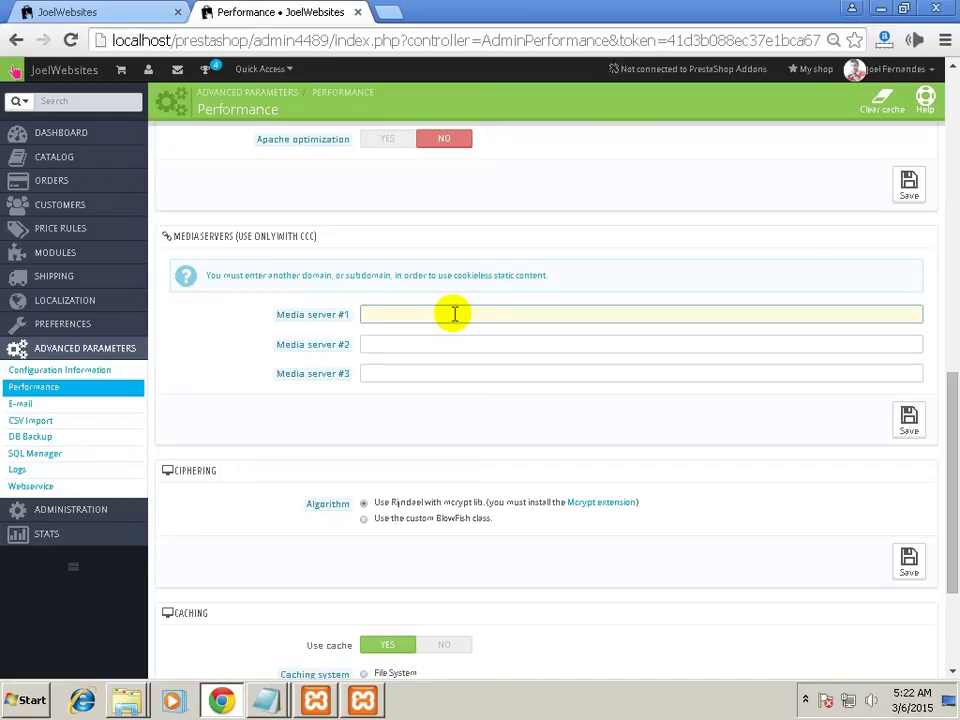
# Highlight the SMARTY heading, then review Caching: Use cache Yes with Memcached.
pyautogui.scroll(-1, 454, 314)
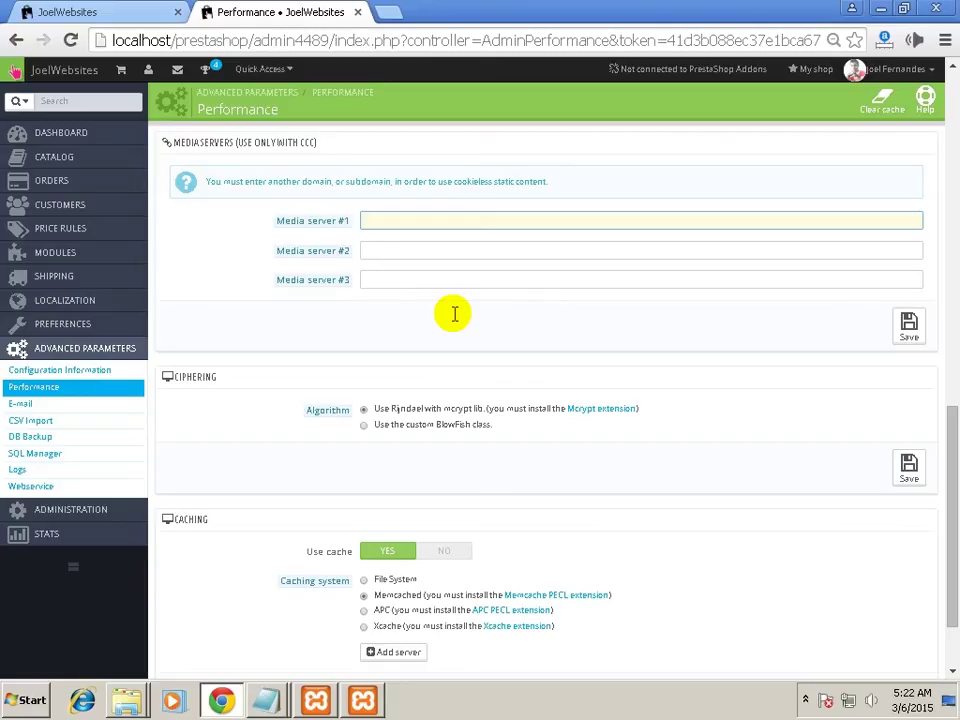
pyautogui.scroll(-1, 454, 314)
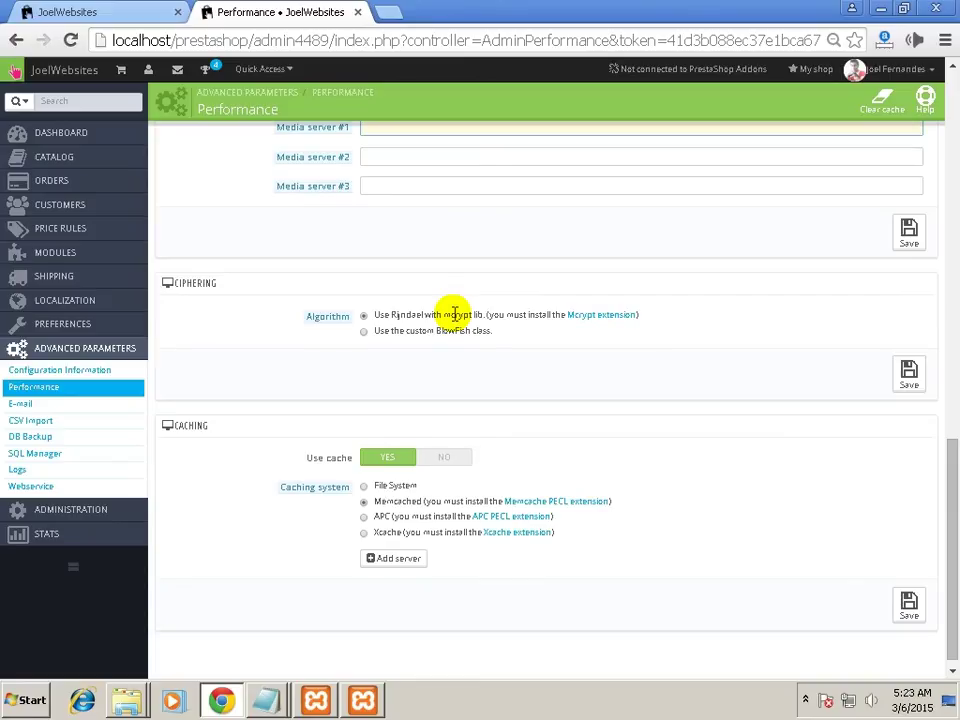
pyautogui.scroll(10, 454, 314)
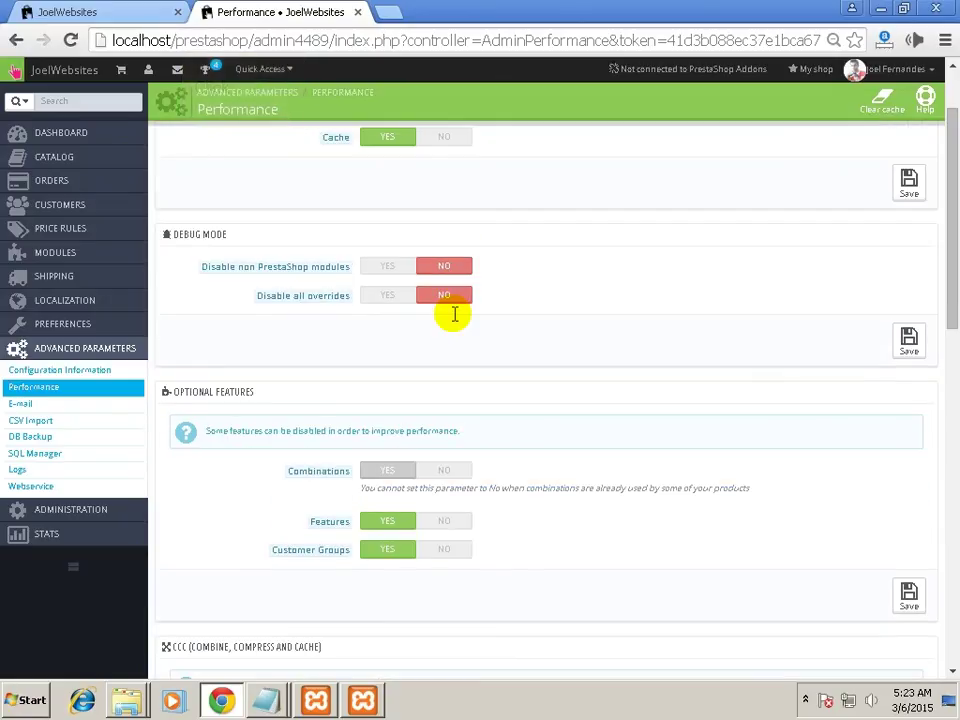
pyautogui.scroll(1, 221, 231)
pyautogui.doubleClick(183, 150)
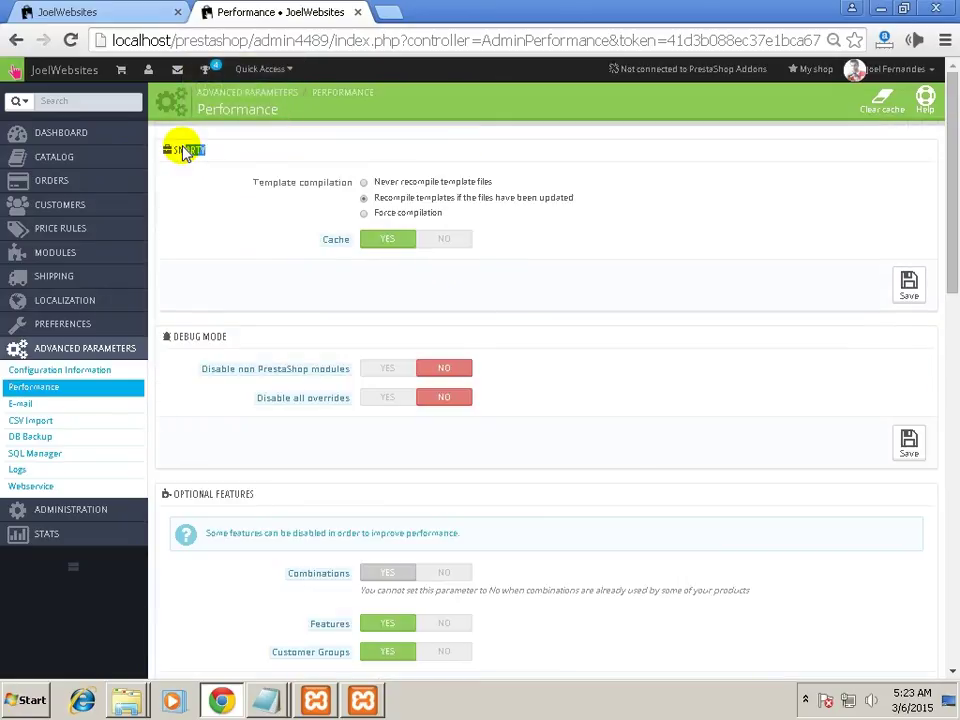
pyautogui.scroll(-4, 183, 150)
pyautogui.scroll(-2, 183, 152)
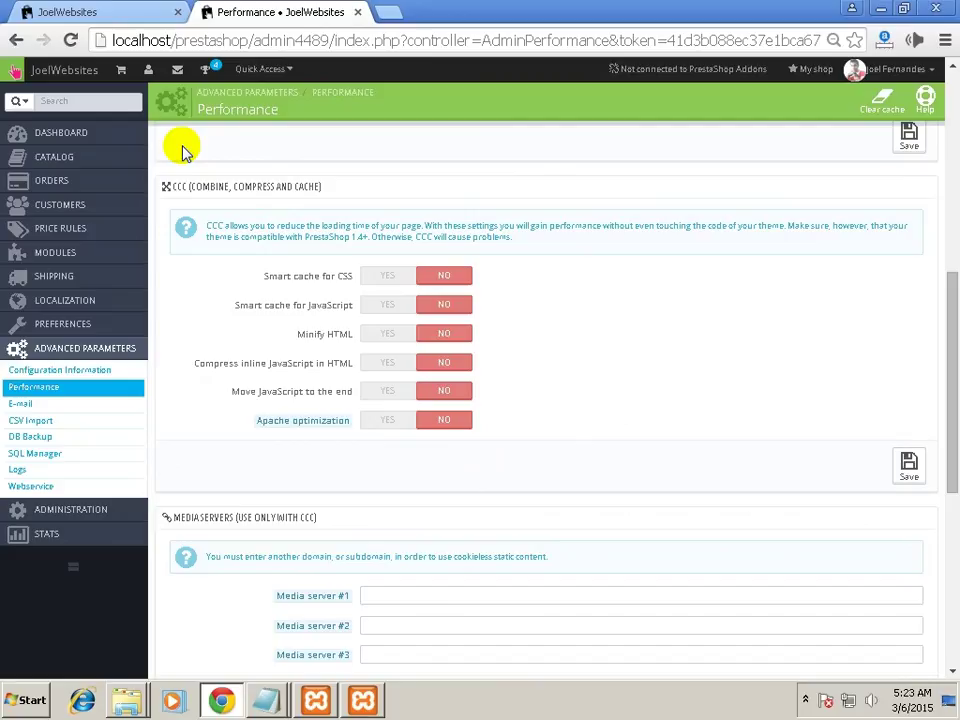
pyautogui.scroll(-2, 183, 150)
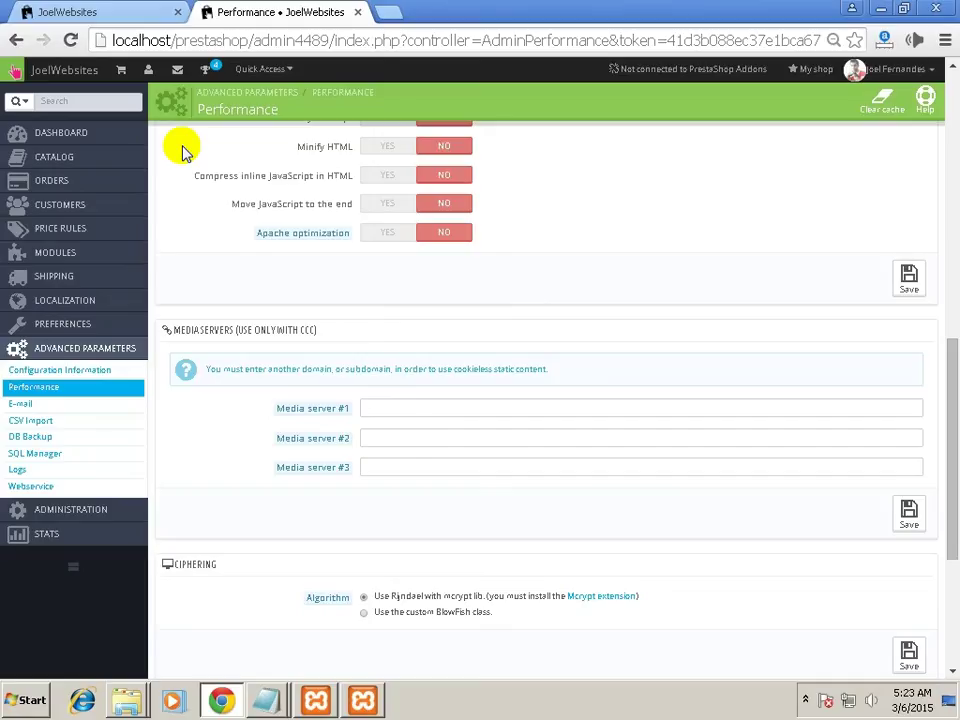
pyautogui.scroll(-3, 182, 150)
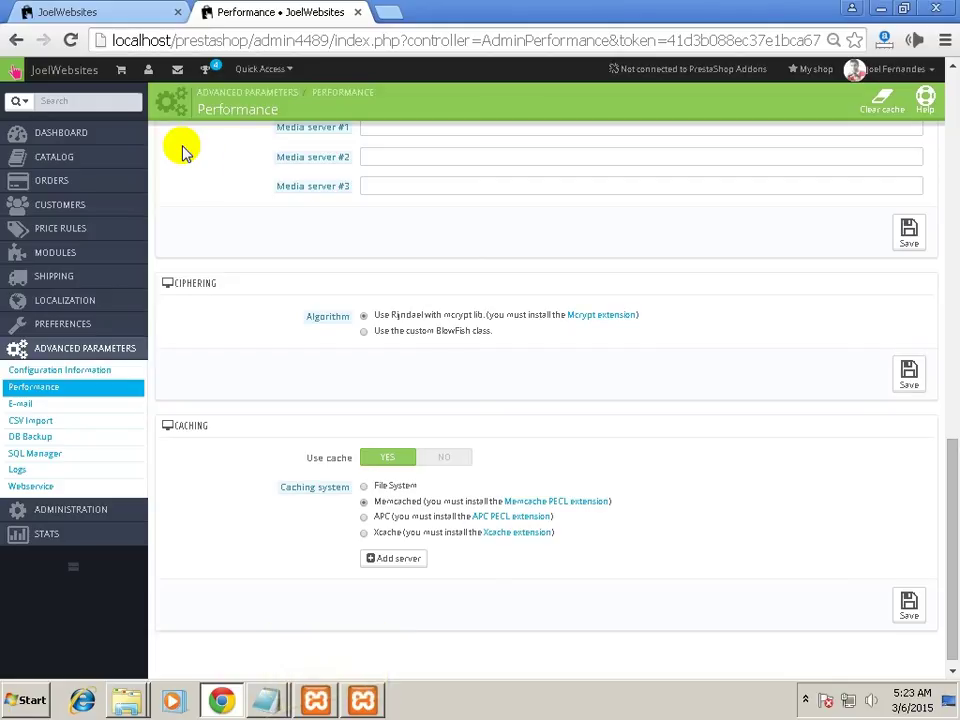
# Write 'sudo yum install memcach' in the blank Notepad document, then return to PrestaShop.
pyautogui.click(289, 665)
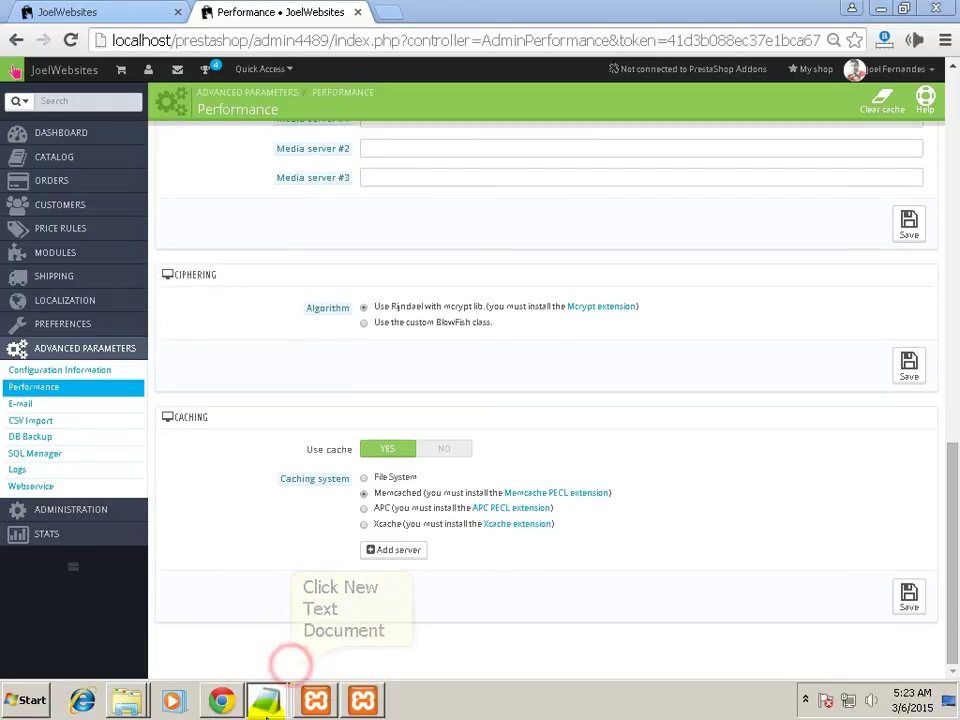
pyautogui.click(480, 305)
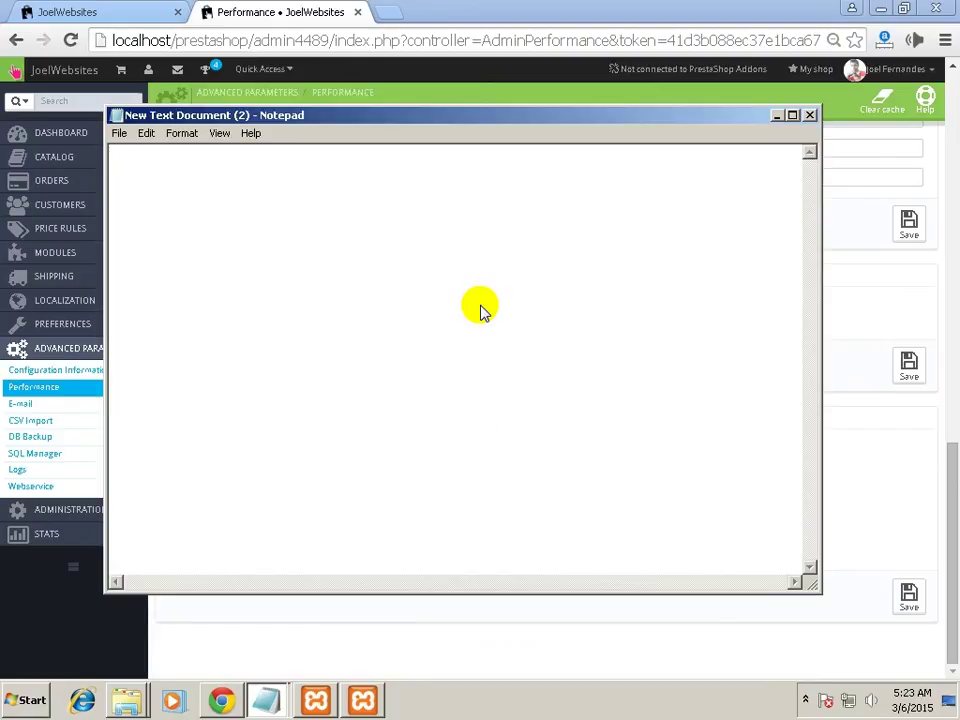
pyautogui.write('sudo yum instal')
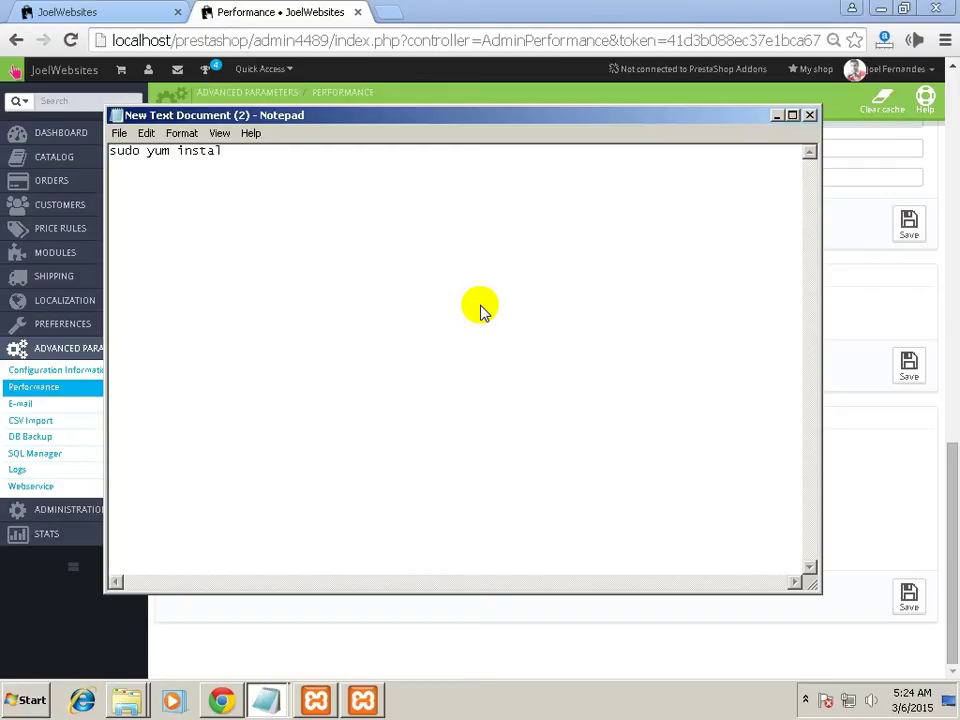
pyautogui.write('l memchah')
pyautogui.press('BackSpace')
pyautogui.write('l')
pyautogui.press('BackSpace')
pyautogui.press('BackSpace')
pyautogui.press('BackSpace')
pyautogui.write('ca')
pyautogui.press('BackSpace')
pyautogui.press('BackSpace')
pyautogui.write('ach')
pyautogui.click(555, 650)
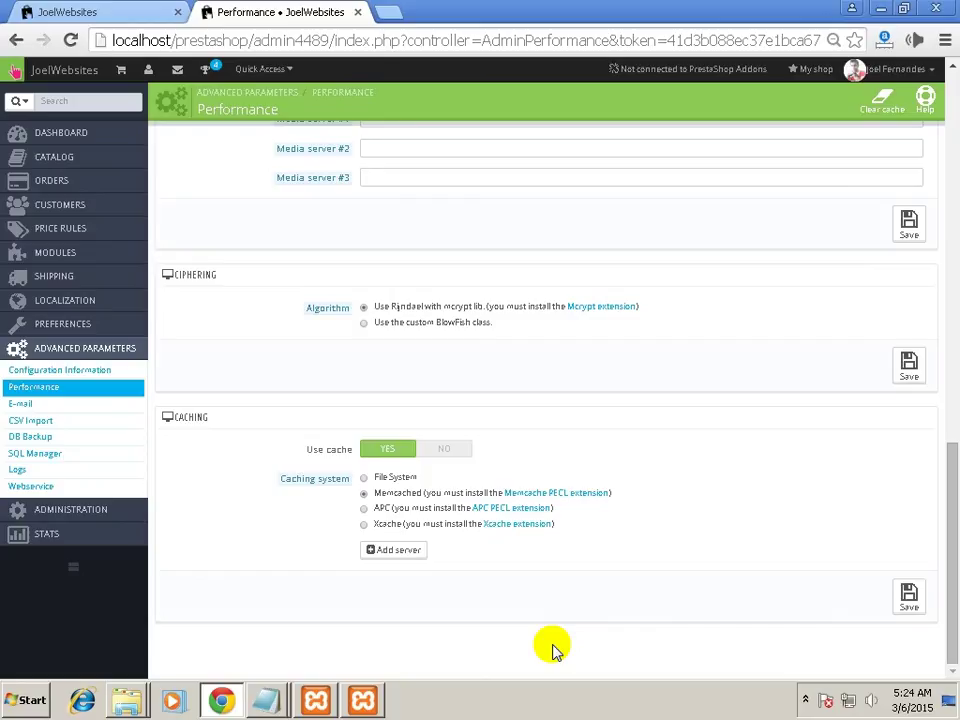
# Scroll back up to the Smarty cache and Debug mode settings.
pyautogui.scroll(15, 556, 648)
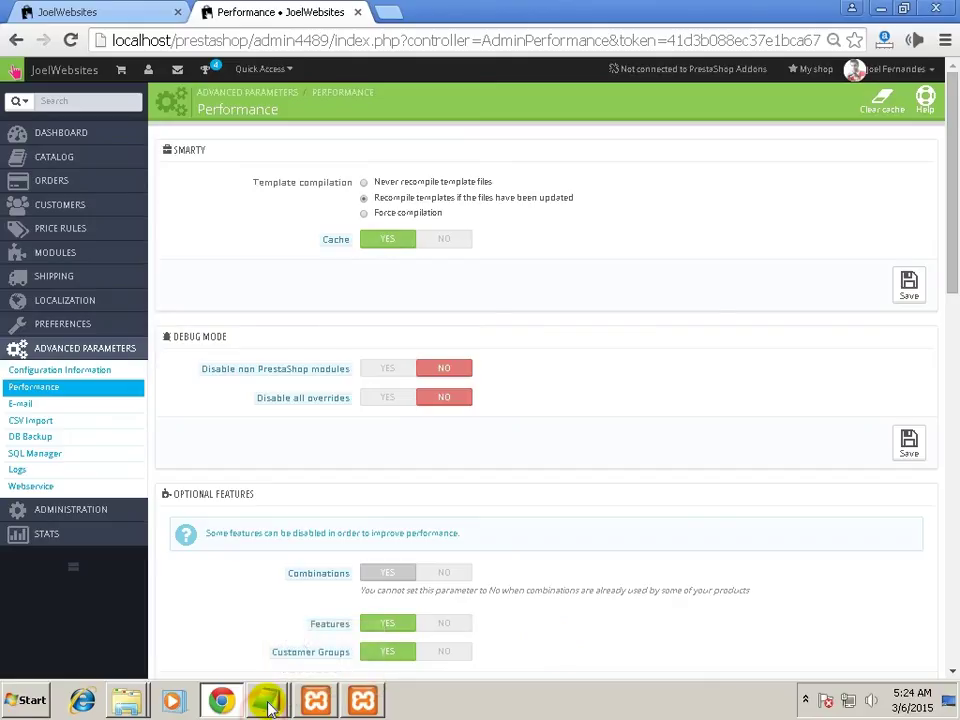
# Add a 'vps' line below the install command and maximize the Notepad window.
pyautogui.click(328, 658)
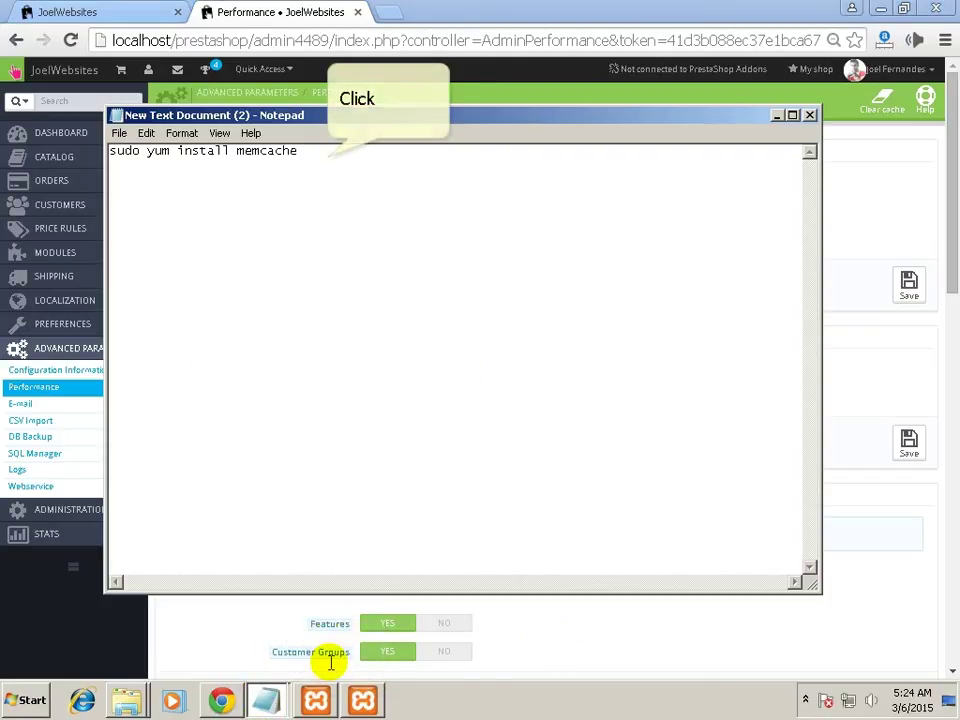
pyautogui.click(328, 157)
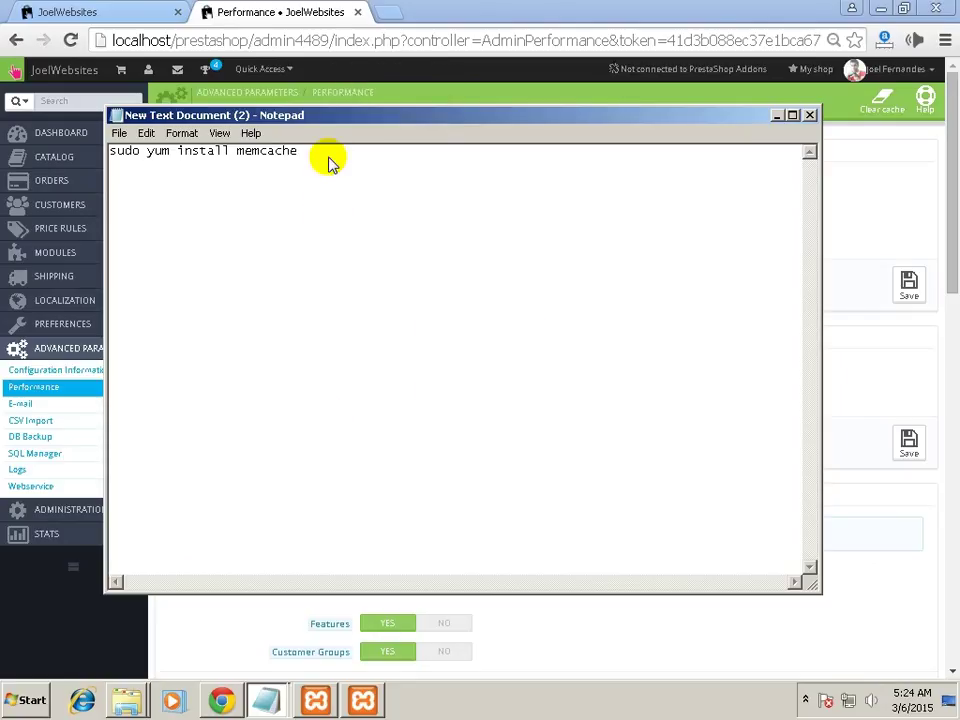
pyautogui.press('Return')
pyautogui.press('Return')
pyautogui.write('2')
pyautogui.press('BackSpace')
pyautogui.write('vp')
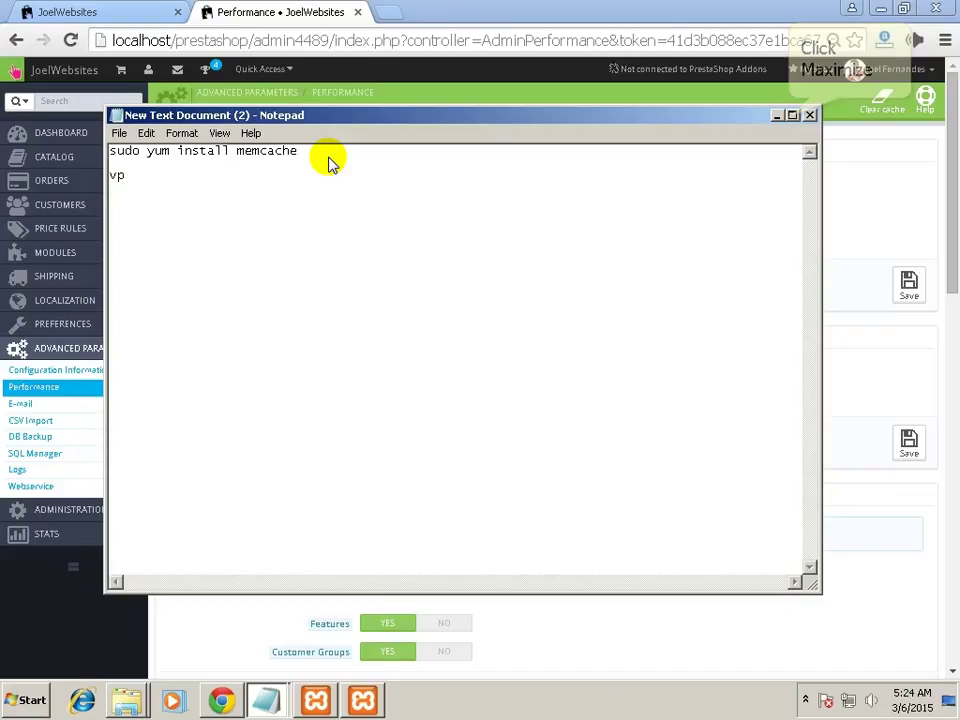
pyautogui.click(791, 115)
pyautogui.write('s')
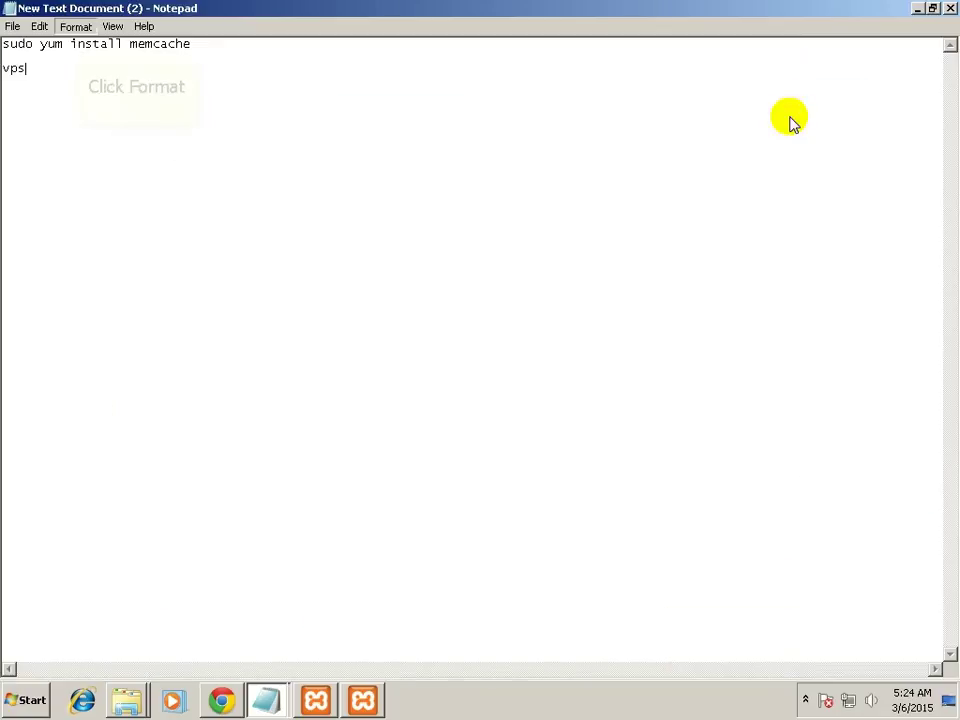
# Set the Notepad font size to 72.
pyautogui.click(76, 30)
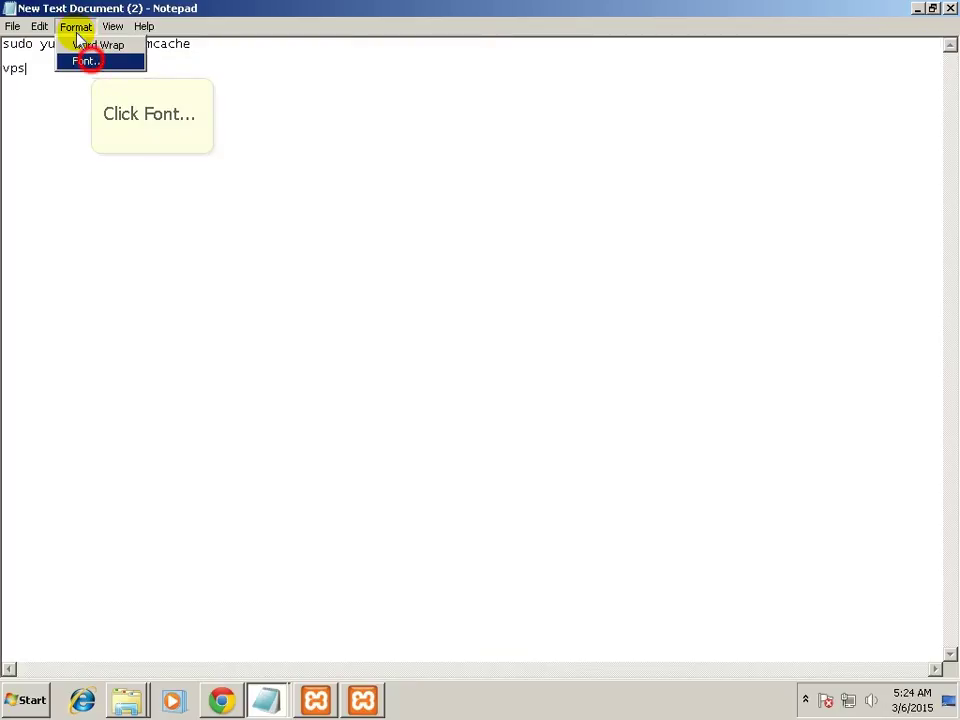
pyautogui.click(88, 60)
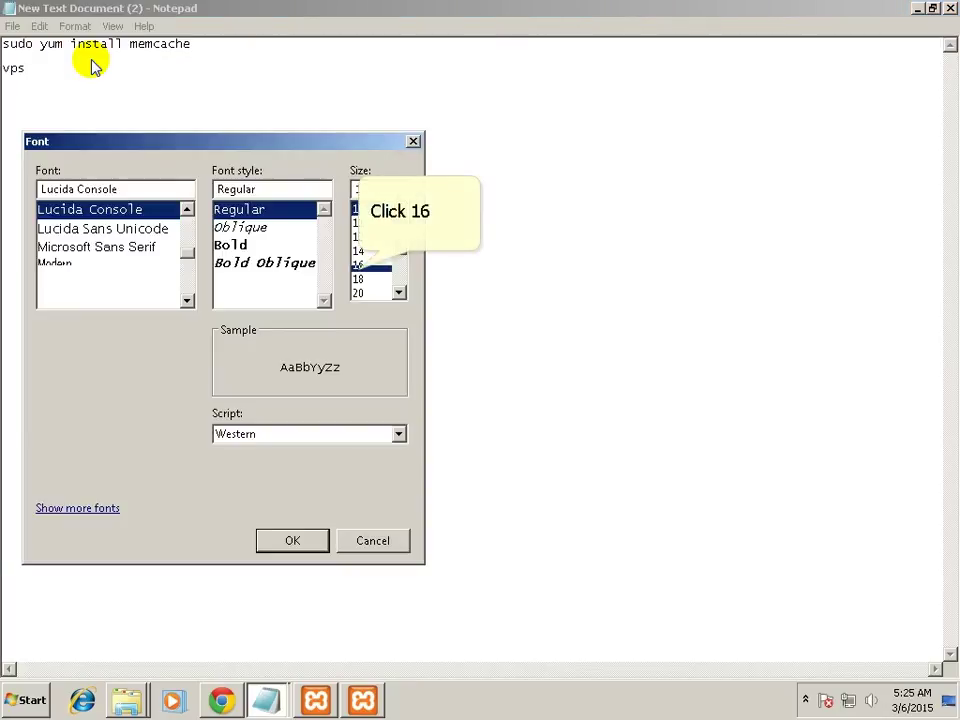
pyautogui.click(358, 266)
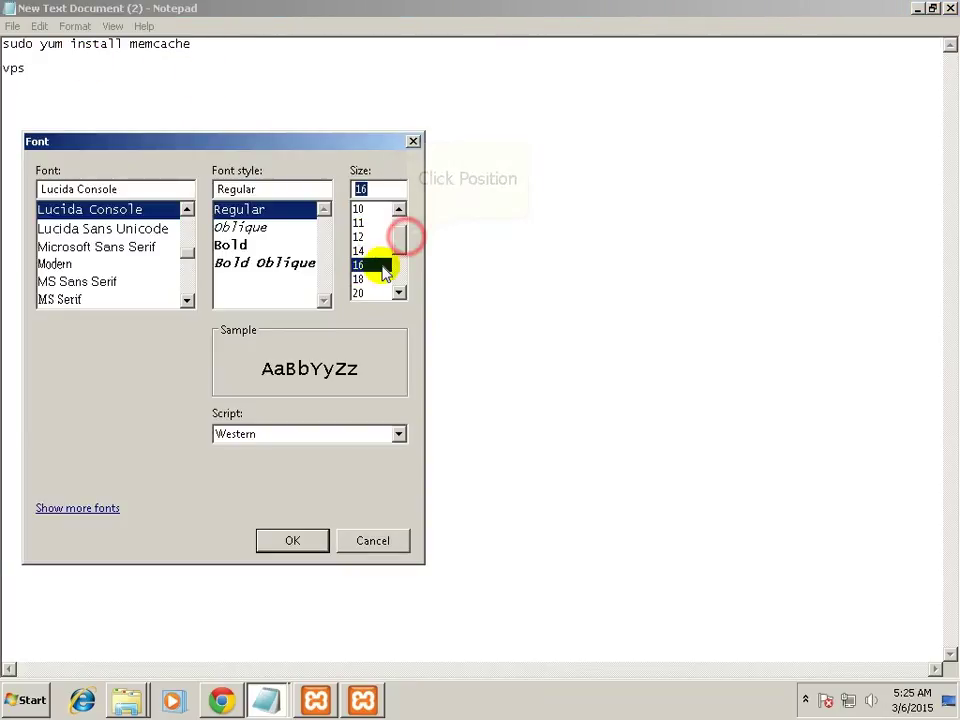
pyautogui.scroll(-3, 375, 260)
pyautogui.click(358, 293)
pyautogui.click(293, 540)
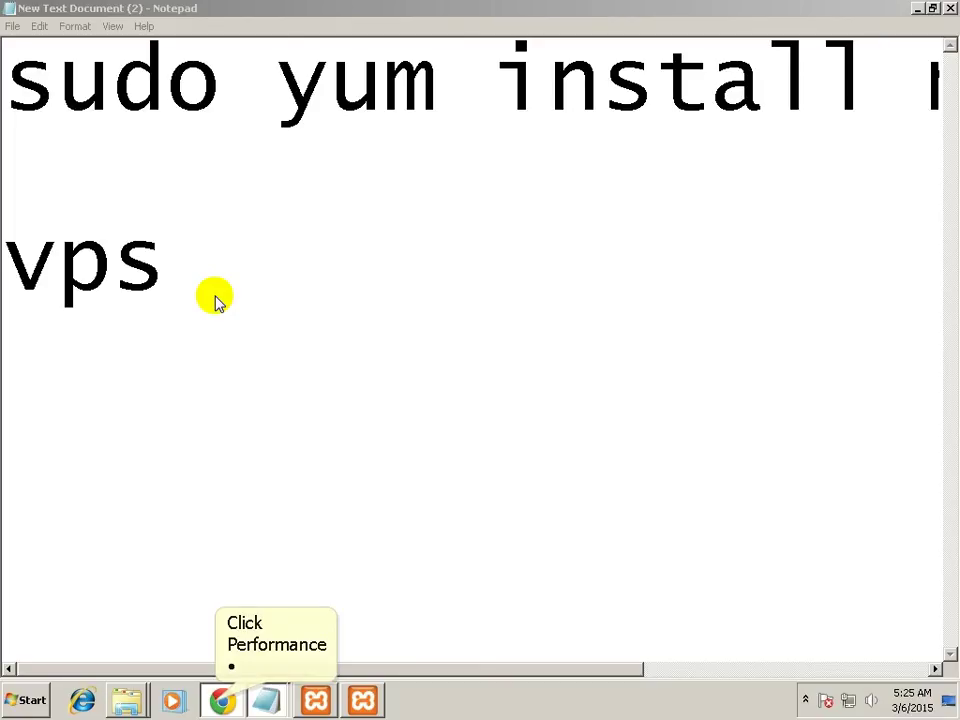
pyautogui.click(221, 700)
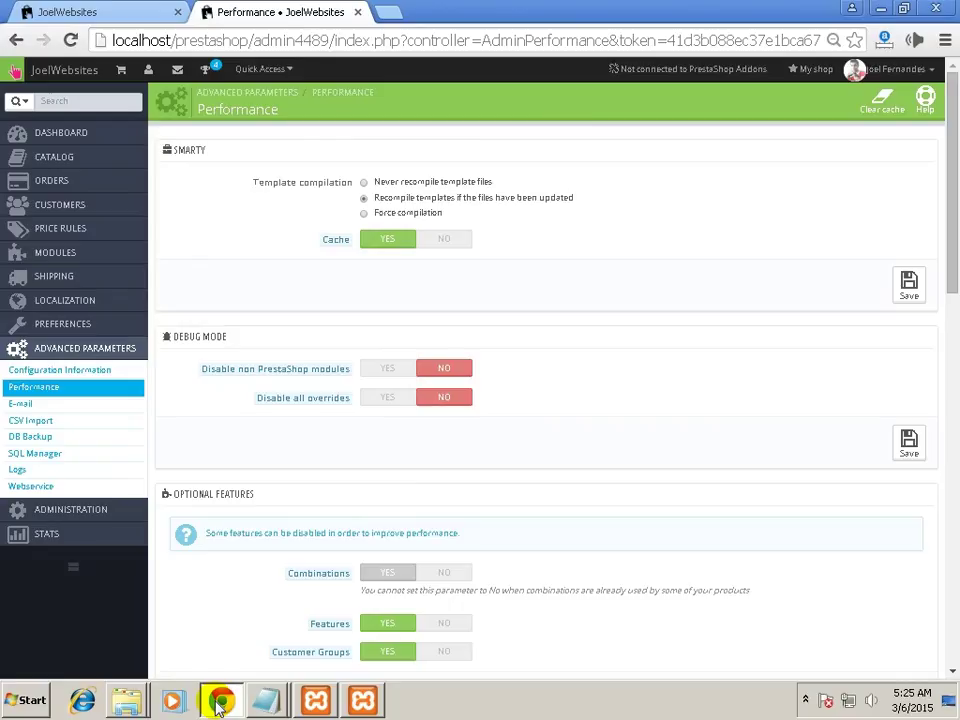
pyautogui.scroll(-4, 221, 703)
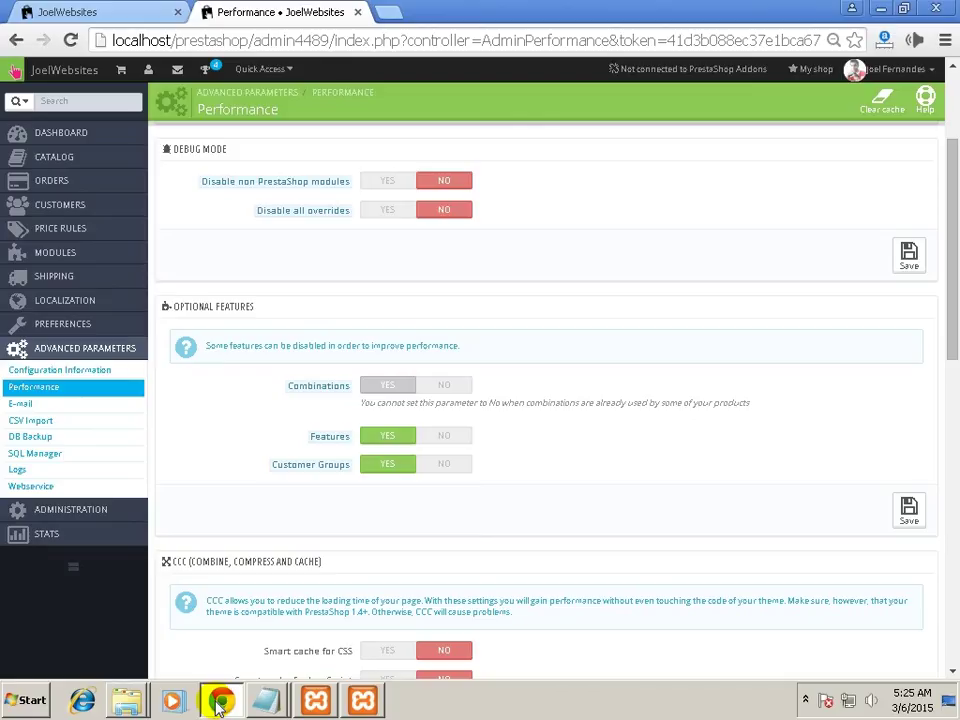
pyautogui.scroll(-2, 221, 703)
pyautogui.scroll(2, 221, 703)
pyautogui.scroll(2, 221, 703)
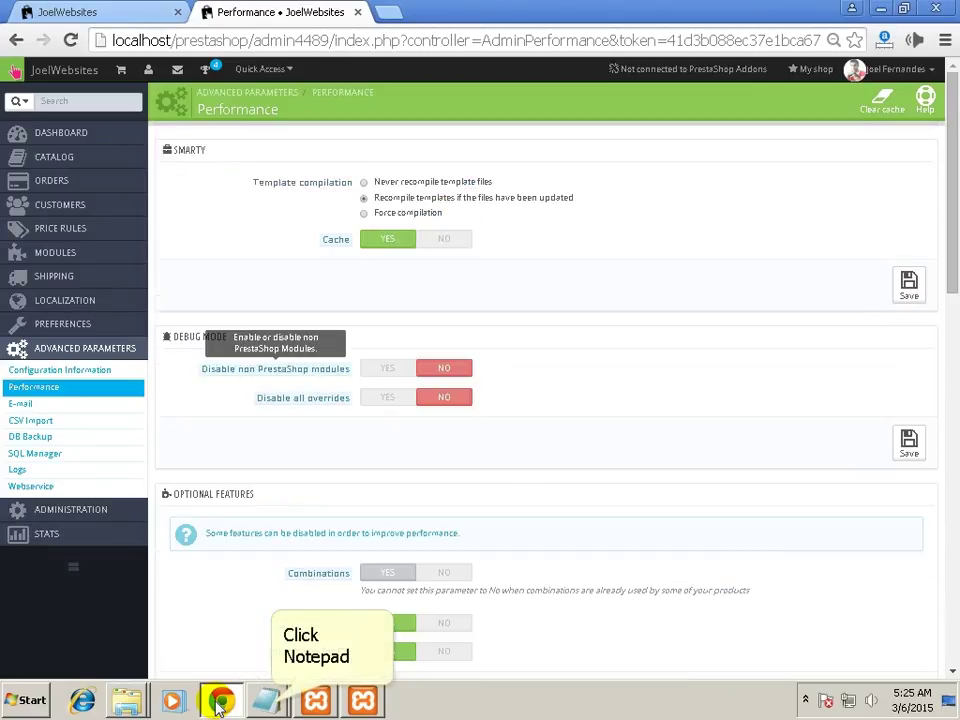
pyautogui.scroll(-5, 272, 705)
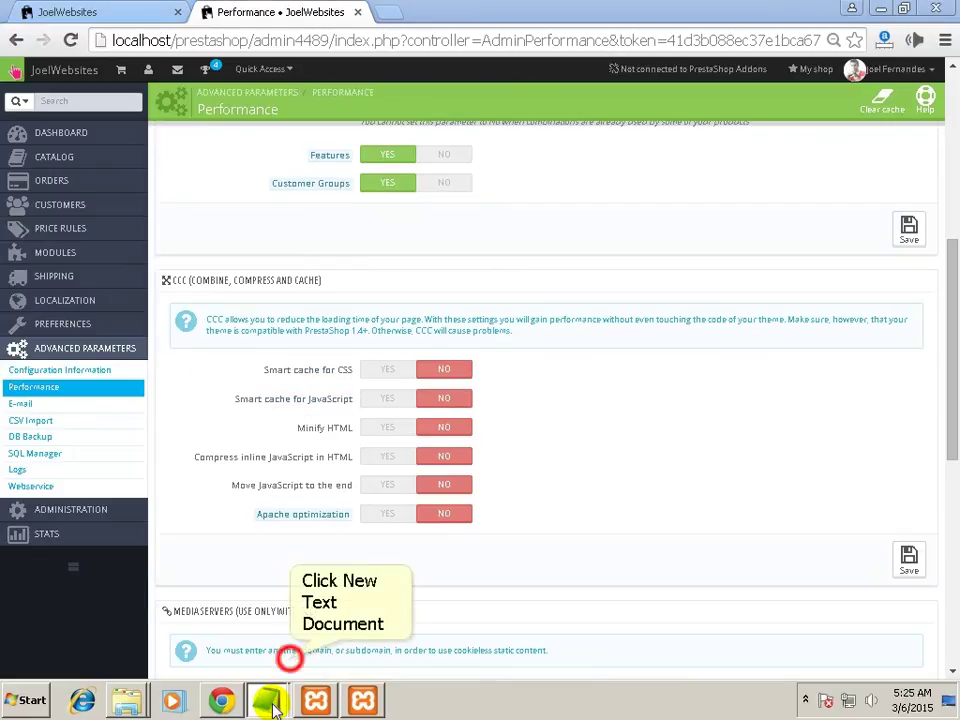
pyautogui.click(289, 662)
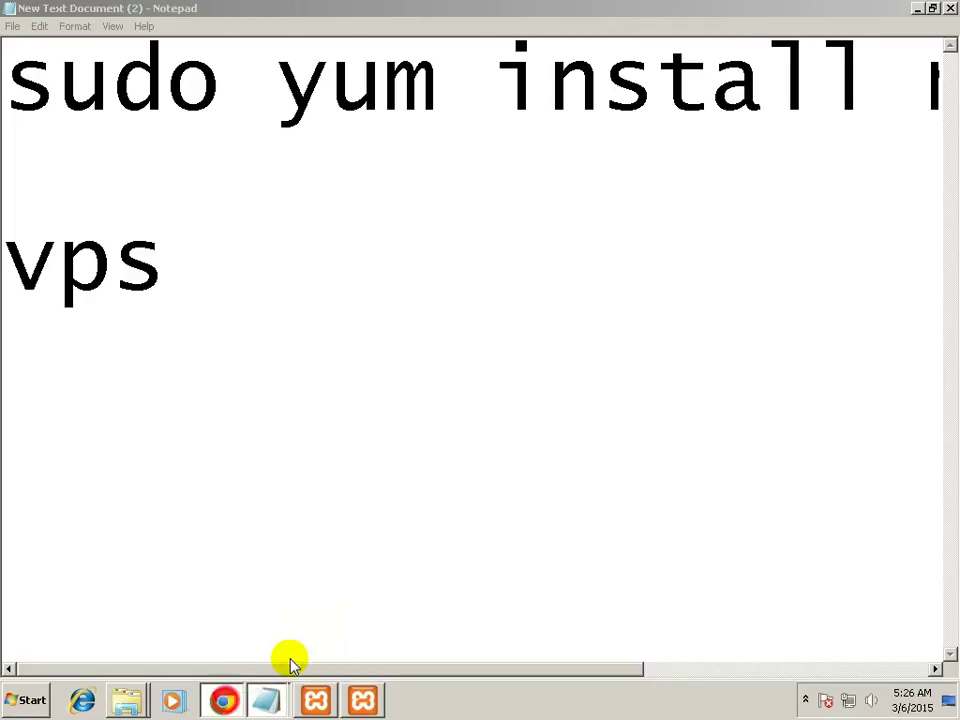
# Return to the Performance page and move down to the CCC options and Media server fields.
pyautogui.click(222, 701)
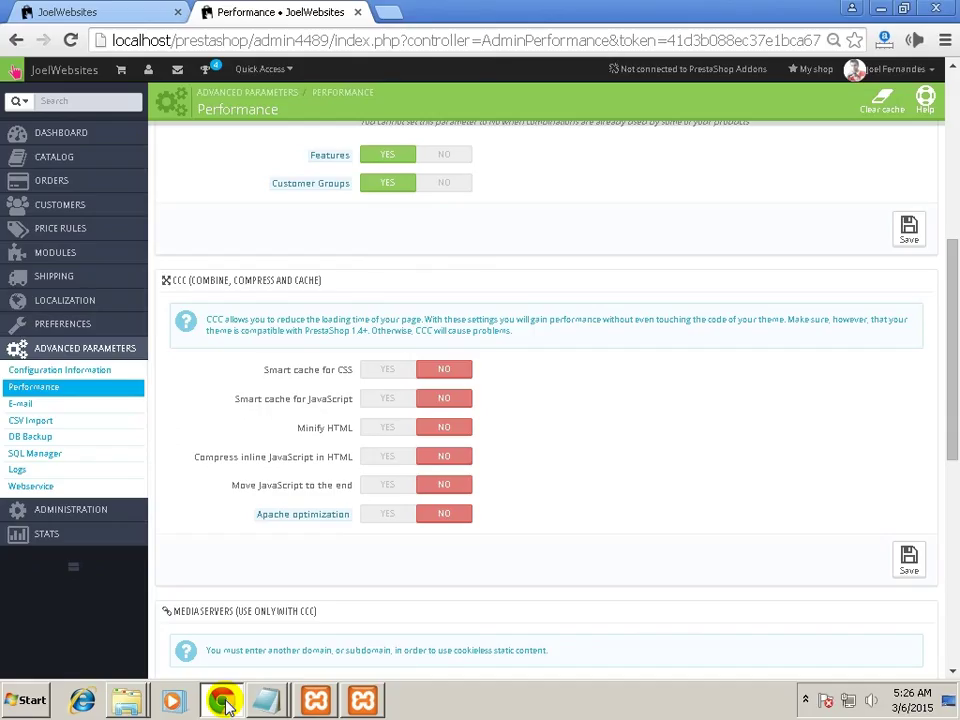
pyautogui.press('pageup')
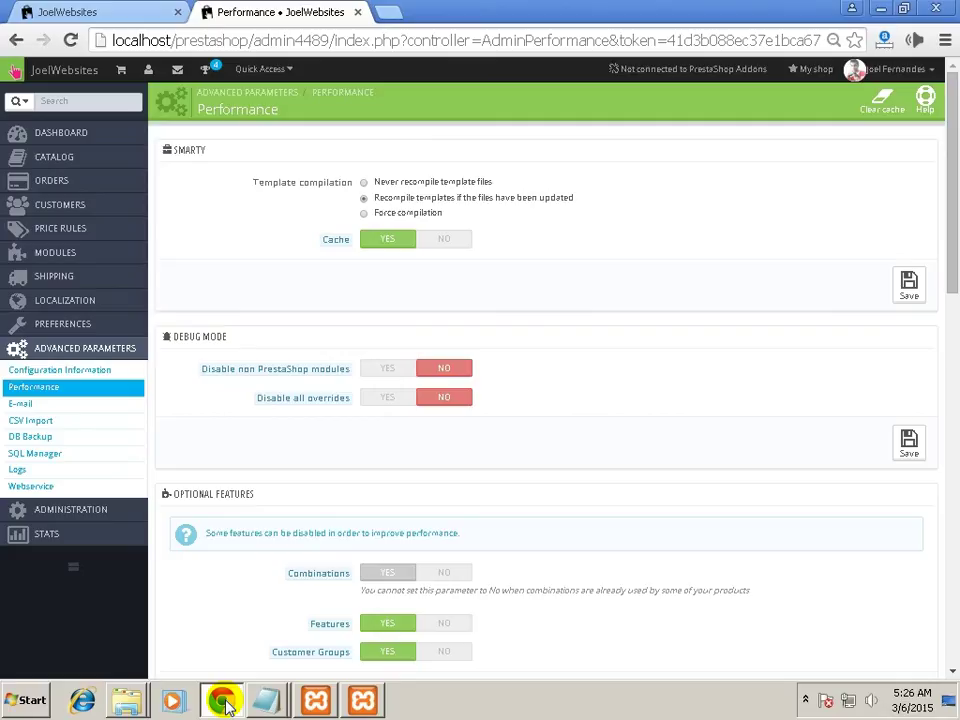
pyautogui.press('Down')
pyautogui.press('Down')
pyautogui.press('Down')
pyautogui.press('Down')
pyautogui.press('Down')
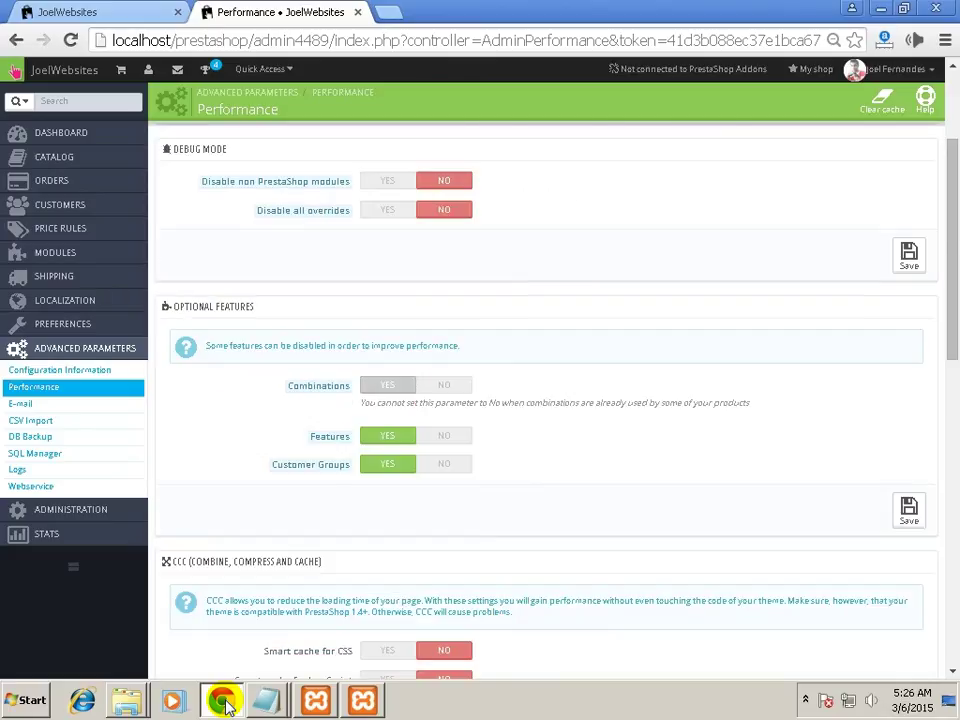
pyautogui.press('Down')
pyautogui.press('Down')
pyautogui.press('Down')
pyautogui.press('Down')
pyautogui.press('Down')
pyautogui.press('Down')
pyautogui.press('Down')
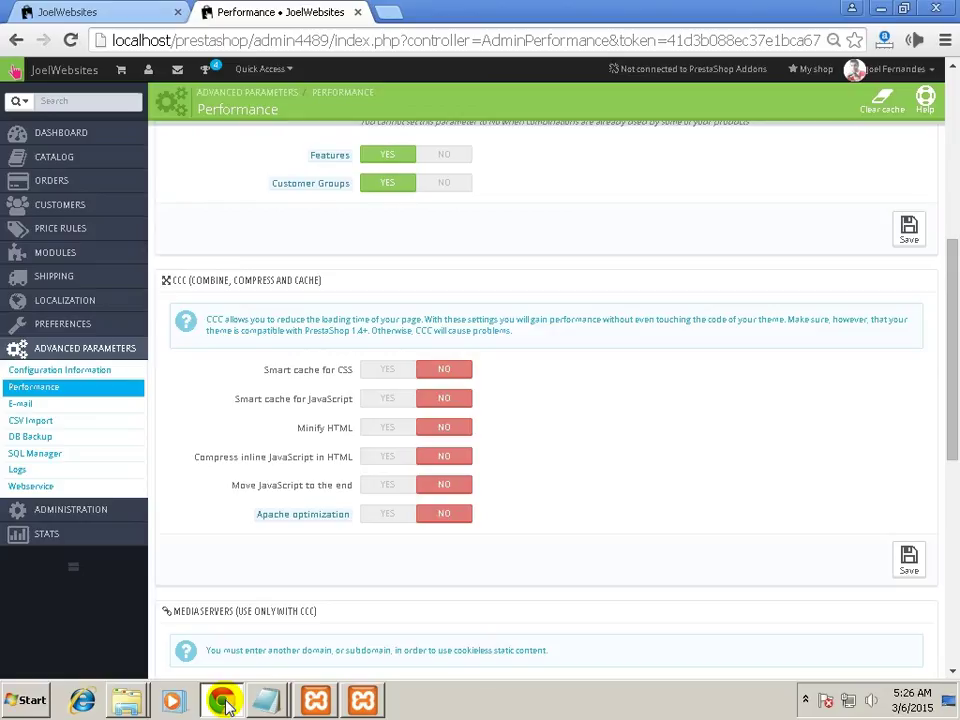
pyautogui.scroll(-2, 228, 705)
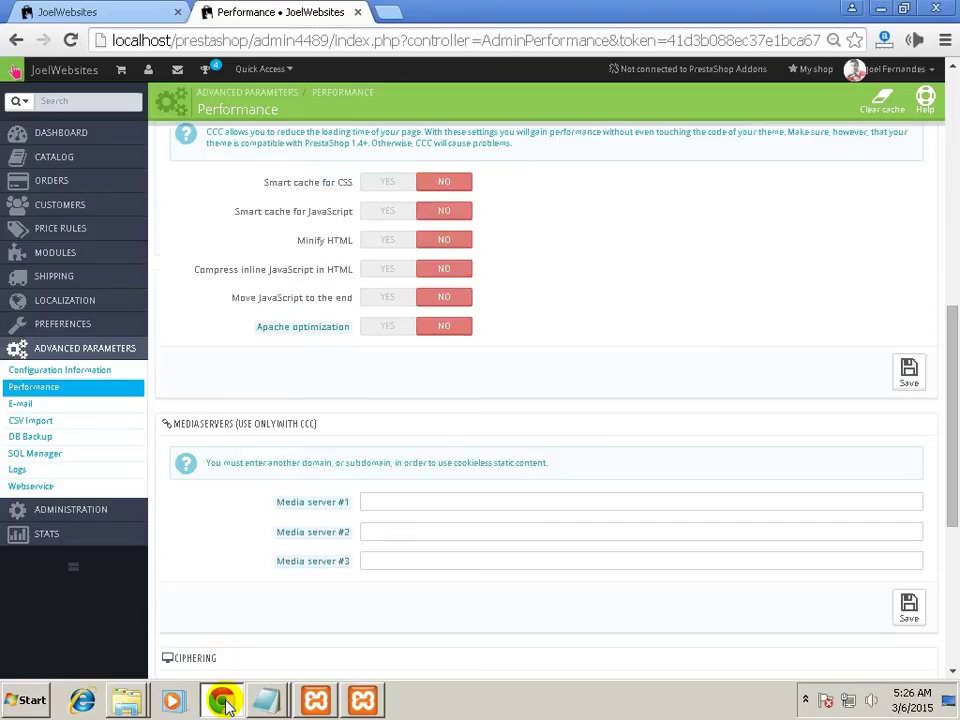